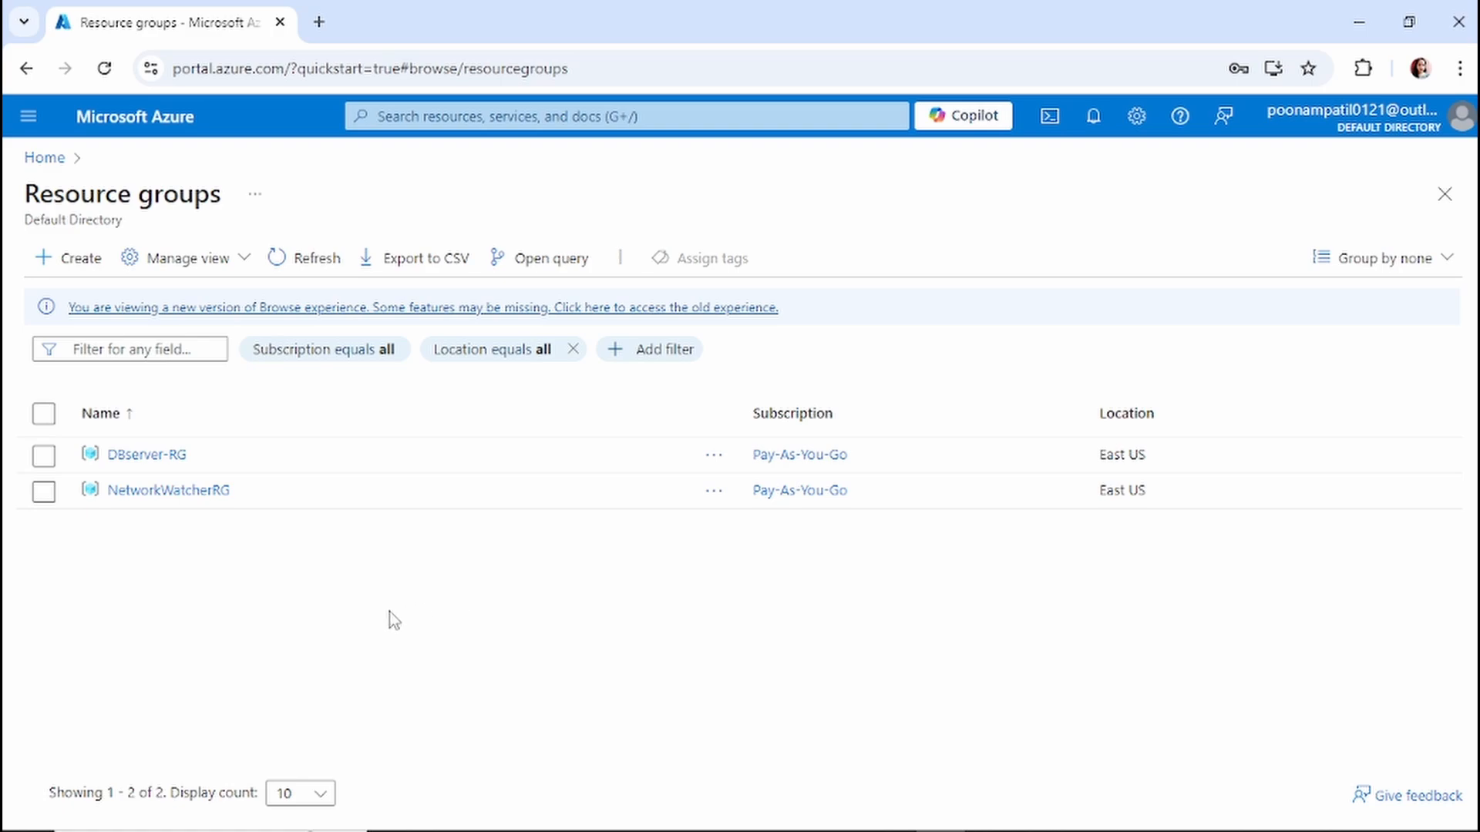
Open the empdbvm001 virtual machine's overview from the Virtual machines list.
{"action": "left_click", "coordinate": [445, 118]}
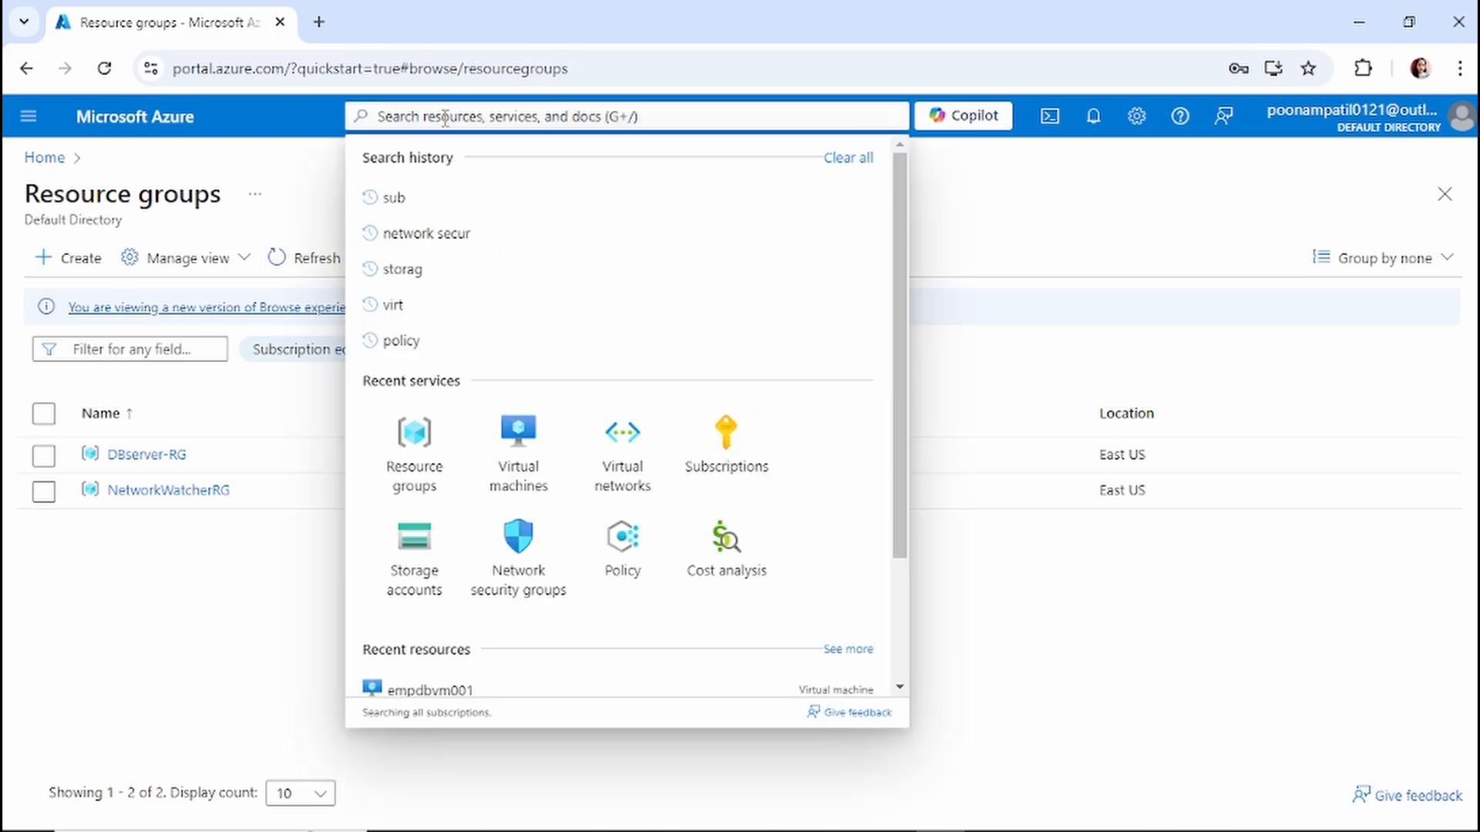
{"action": "left_click", "coordinate": [523, 457]}
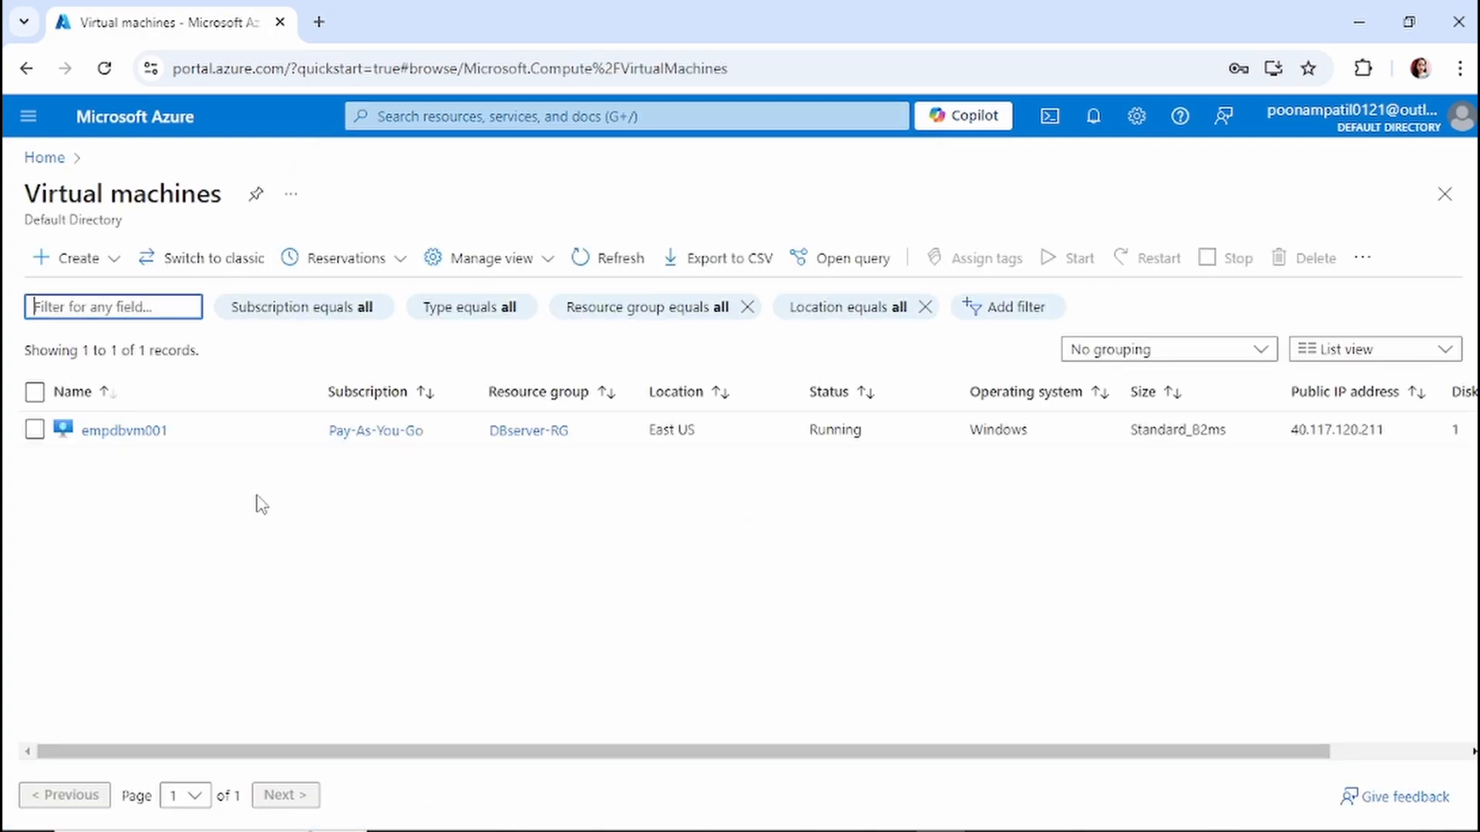
{"action": "left_click", "coordinate": [145, 435]}
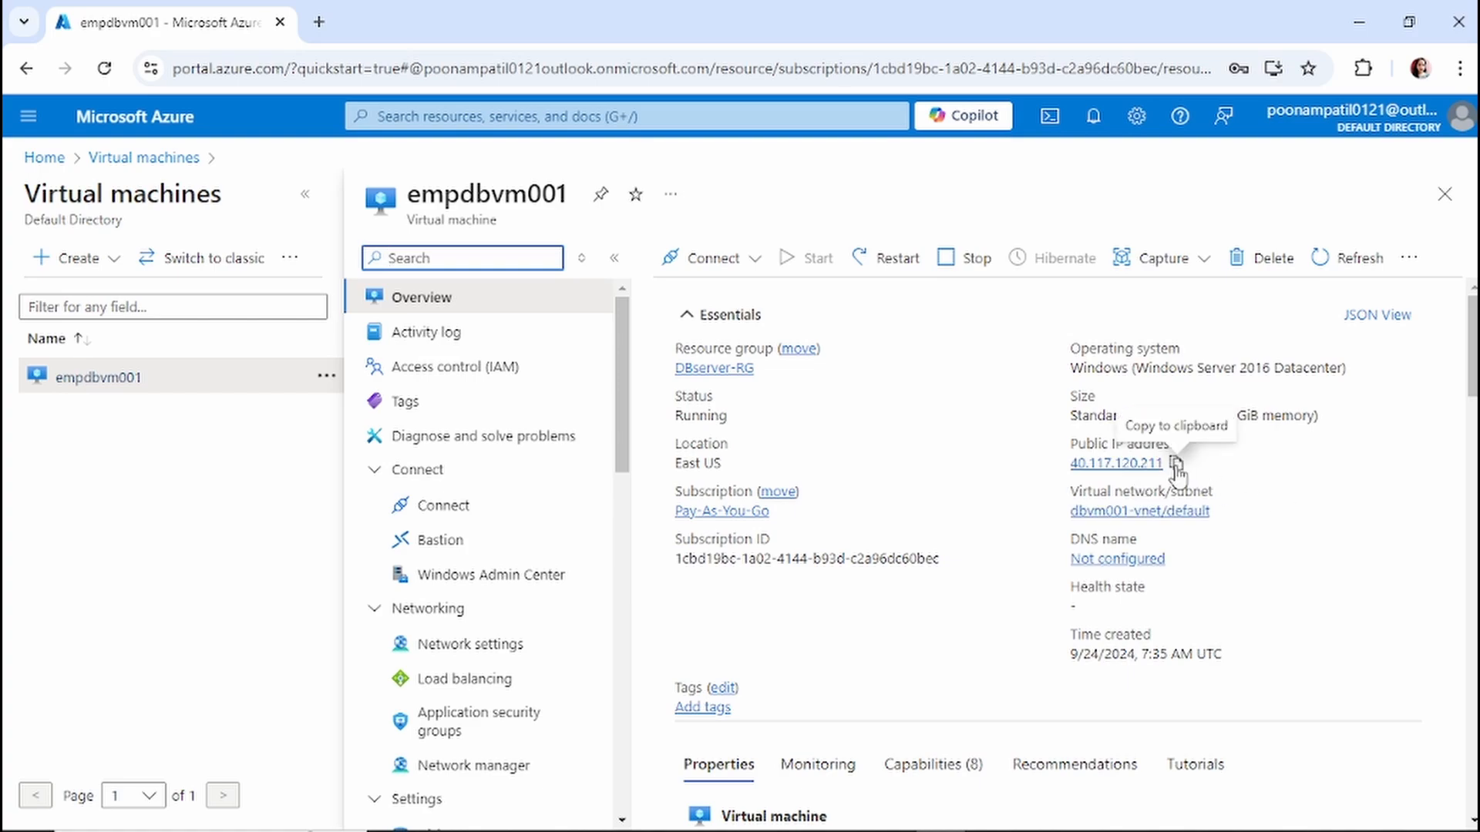
Try a Remote Desktop (mstsc) connection to 40.117.120.211, then dismiss the failure and minimize it.
{"action": "left_click", "coordinate": [1176, 463]}
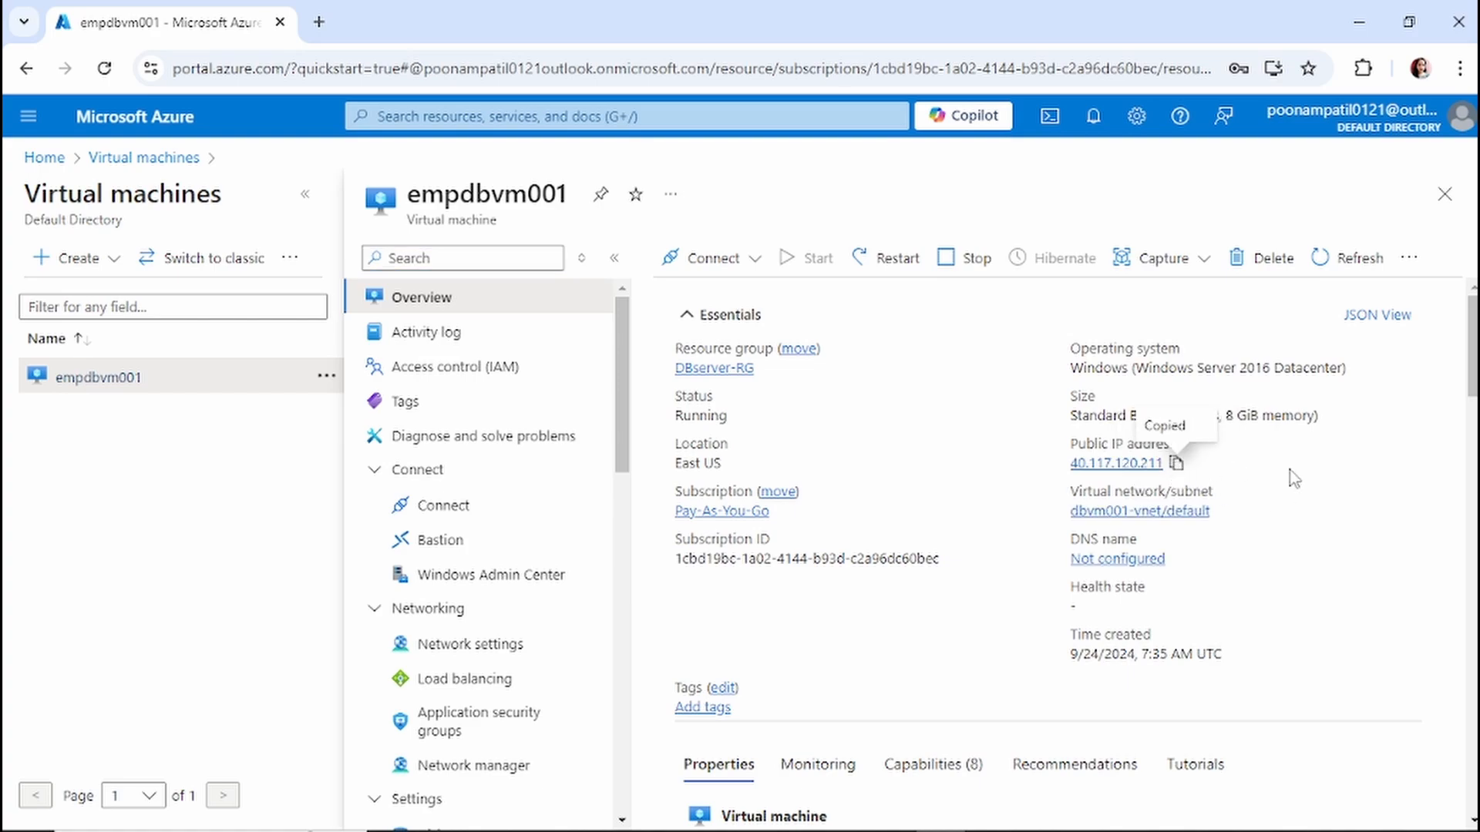
{"action": "key", "text": "super+r"}
{"action": "key", "text": "Return"}
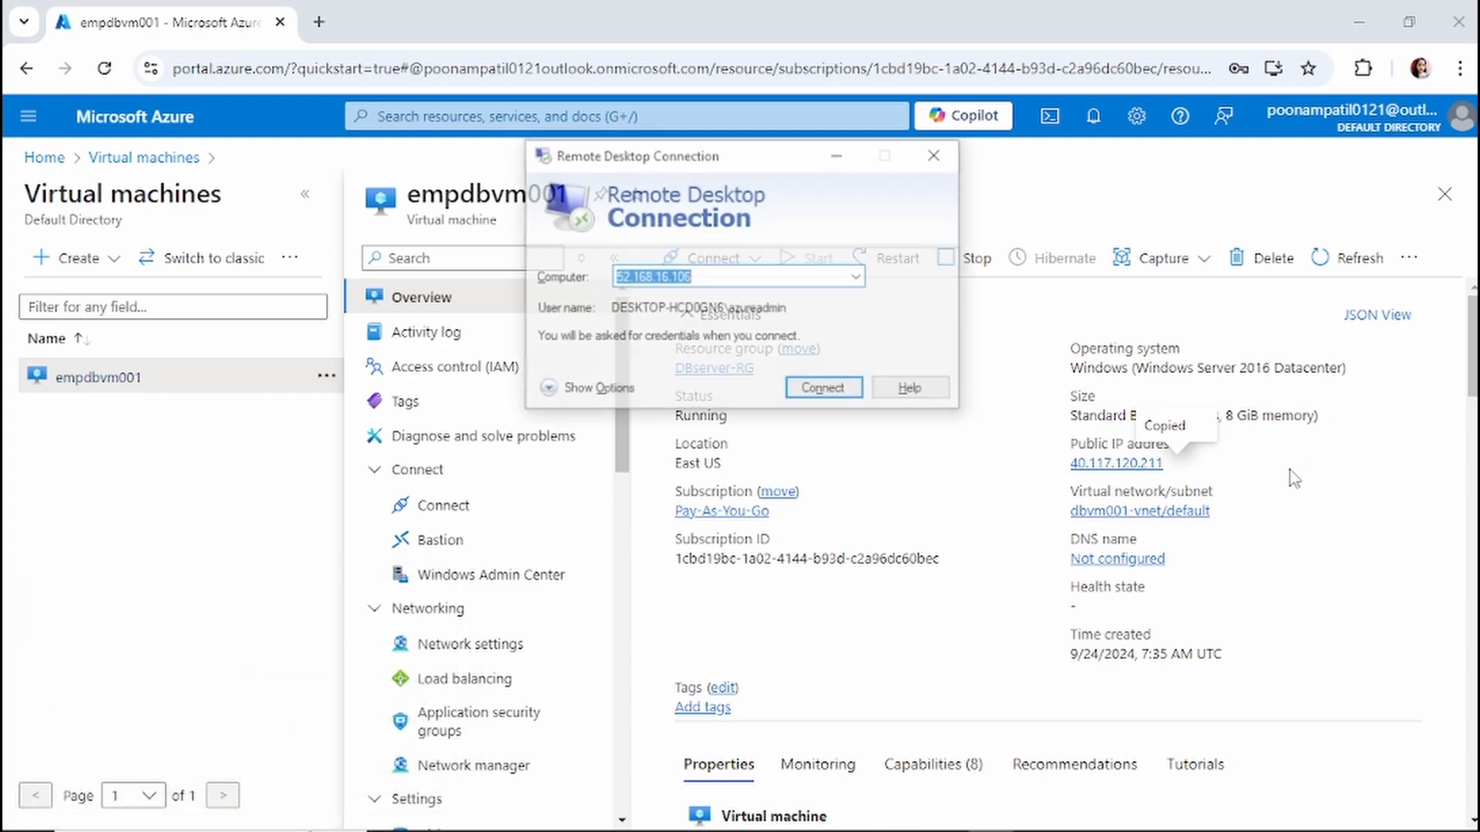
{"action": "key", "text": "ctrl+v"}
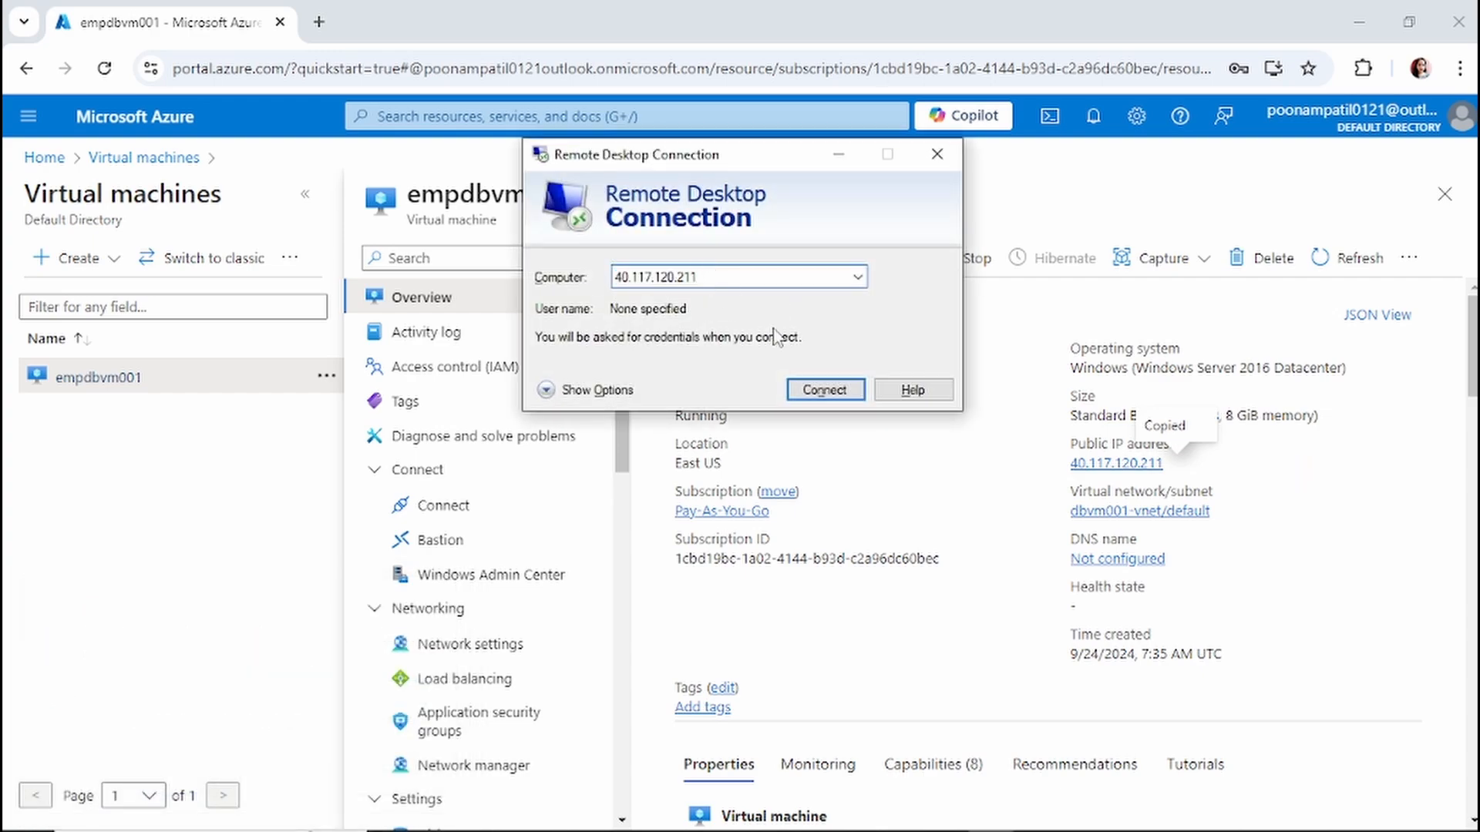
{"action": "left_click", "coordinate": [823, 392]}
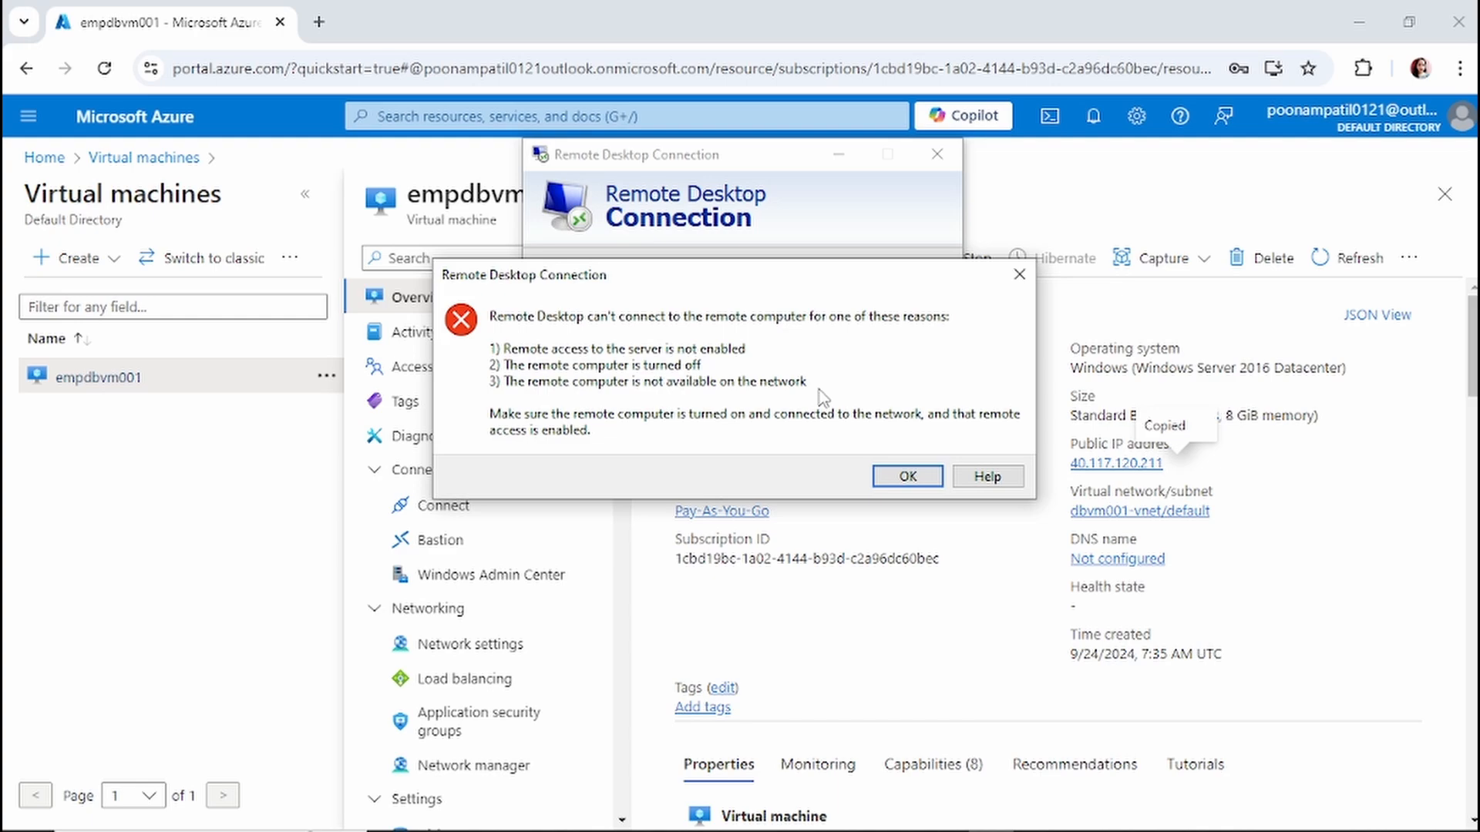
{"action": "left_click", "coordinate": [910, 476]}
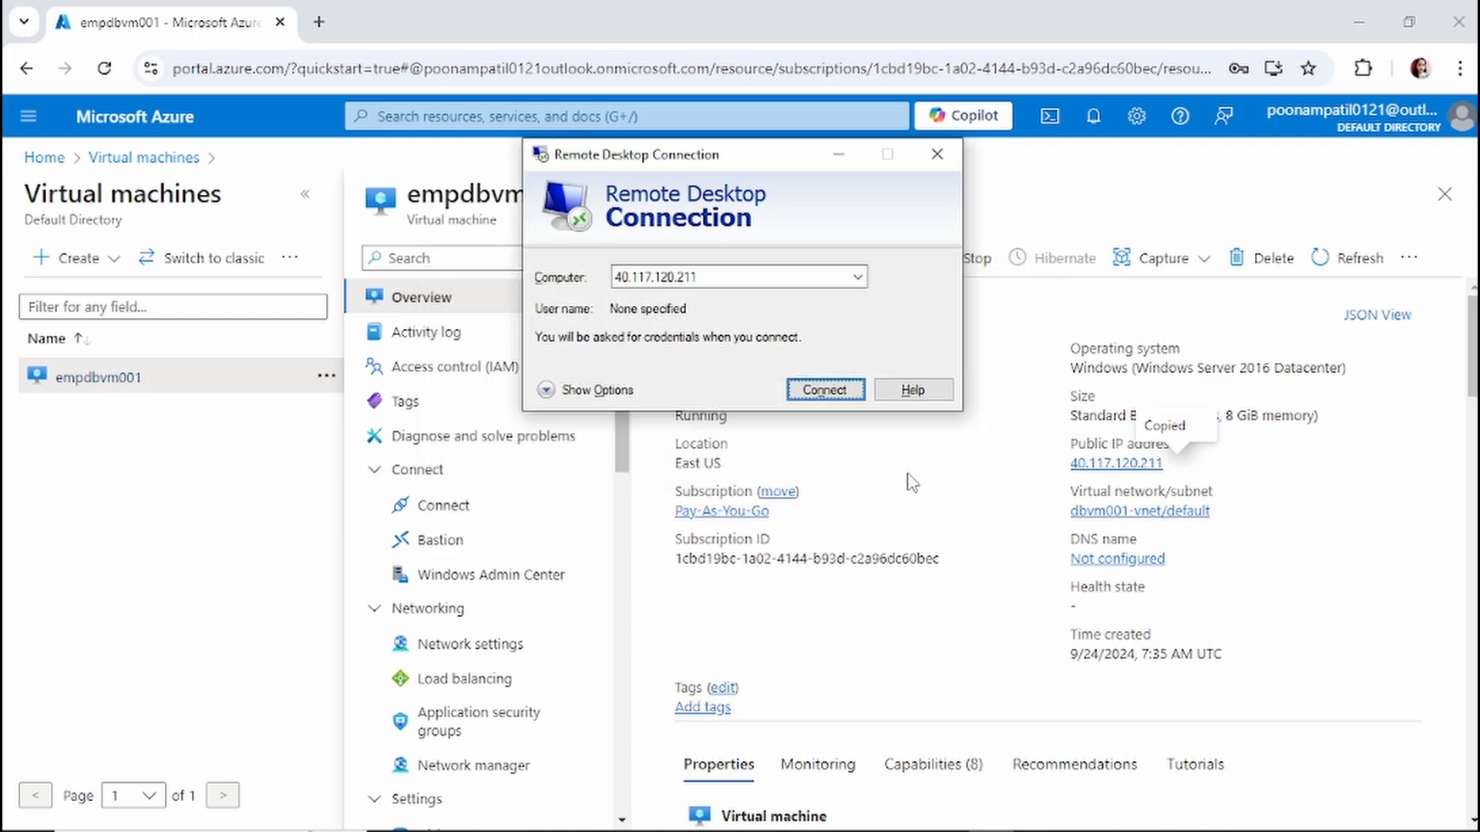
{"action": "left_click", "coordinate": [840, 155]}
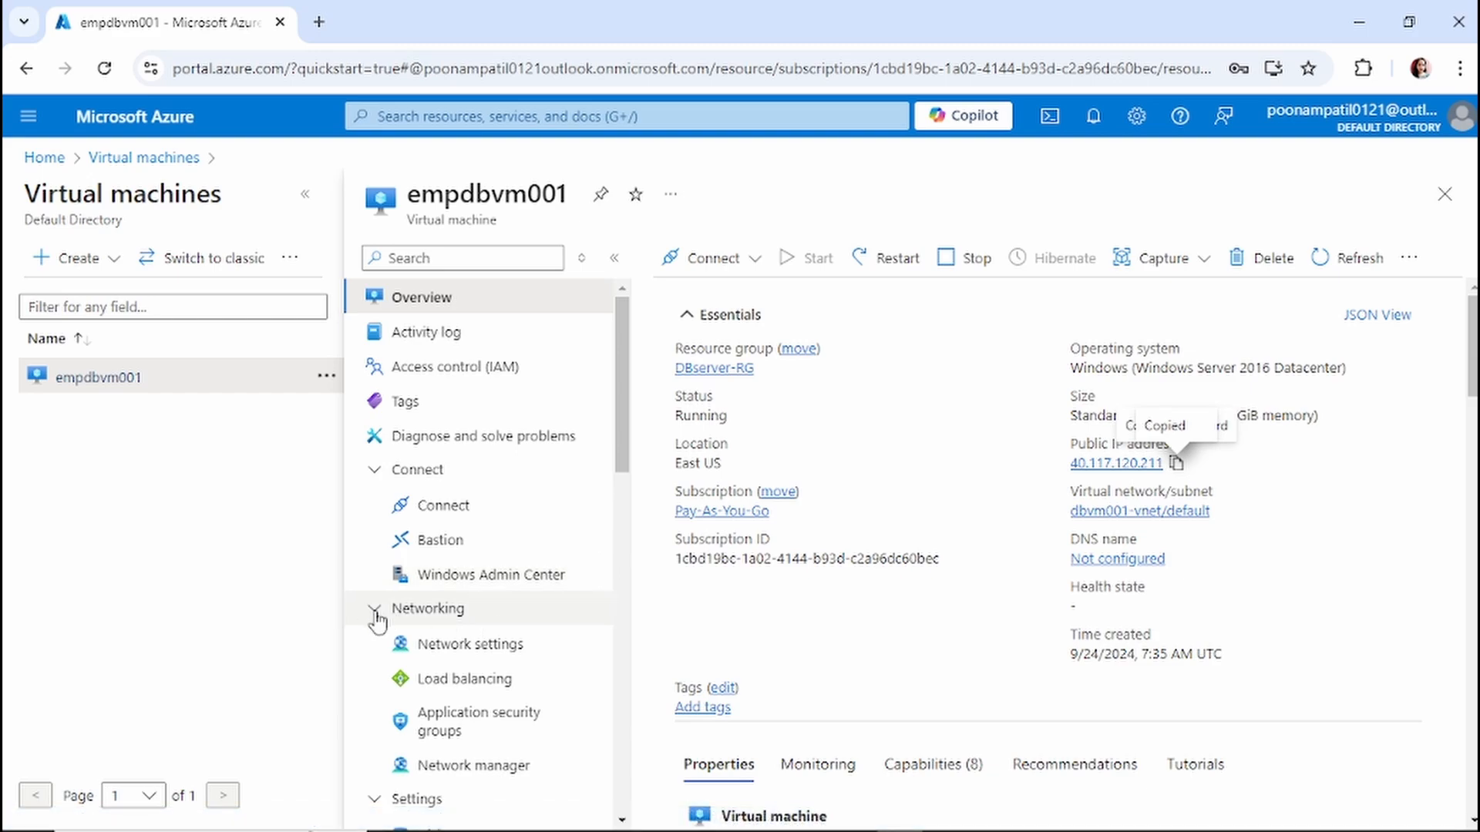
From the VM's network settings, go to empdbvm001-nsg and its Inbound security rules.
{"action": "left_click", "coordinate": [506, 652]}
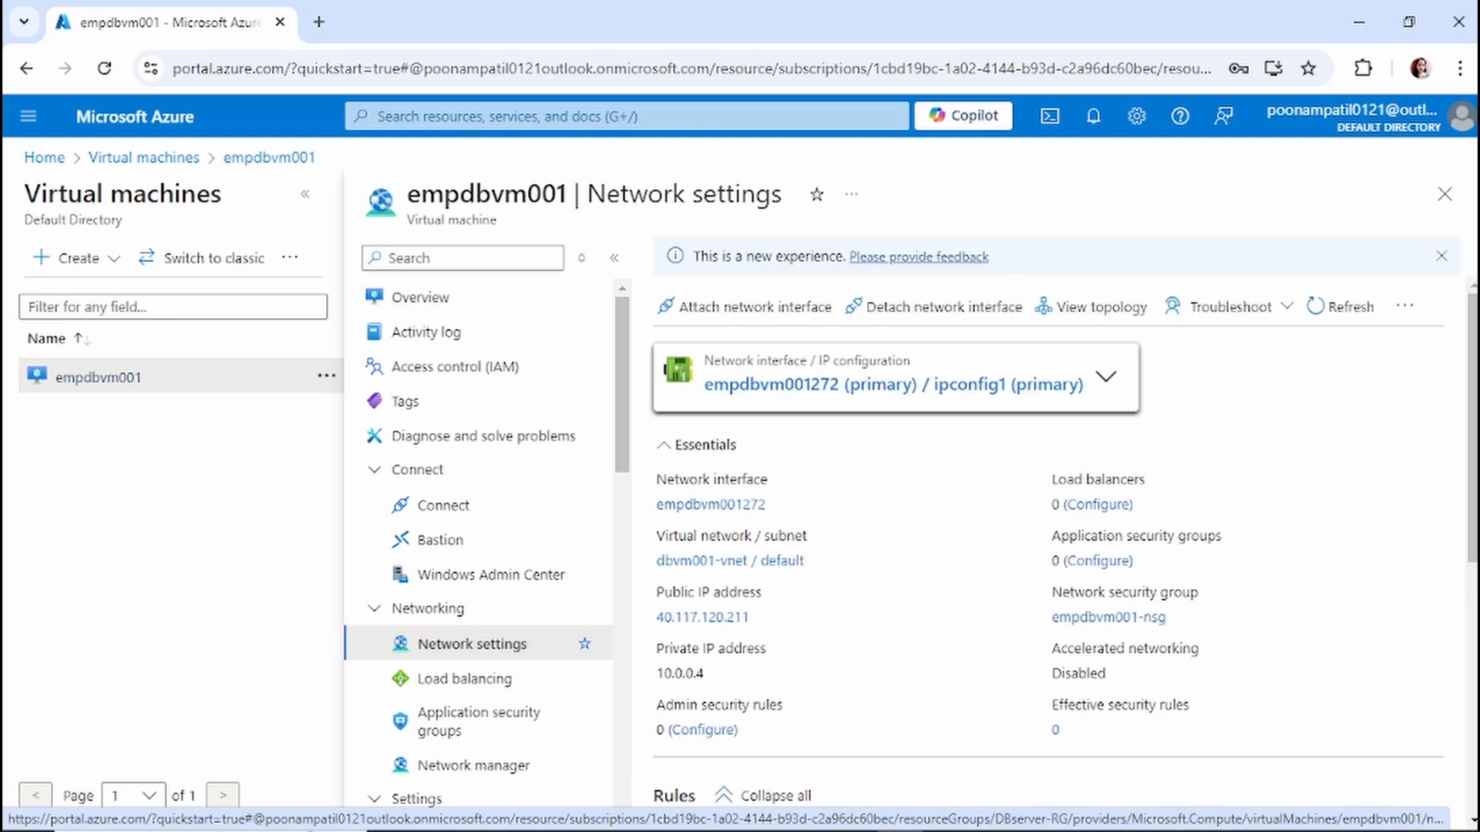
{"action": "scroll", "coordinate": [1194, 453], "scroll_direction": "down", "scroll_amount": 5}
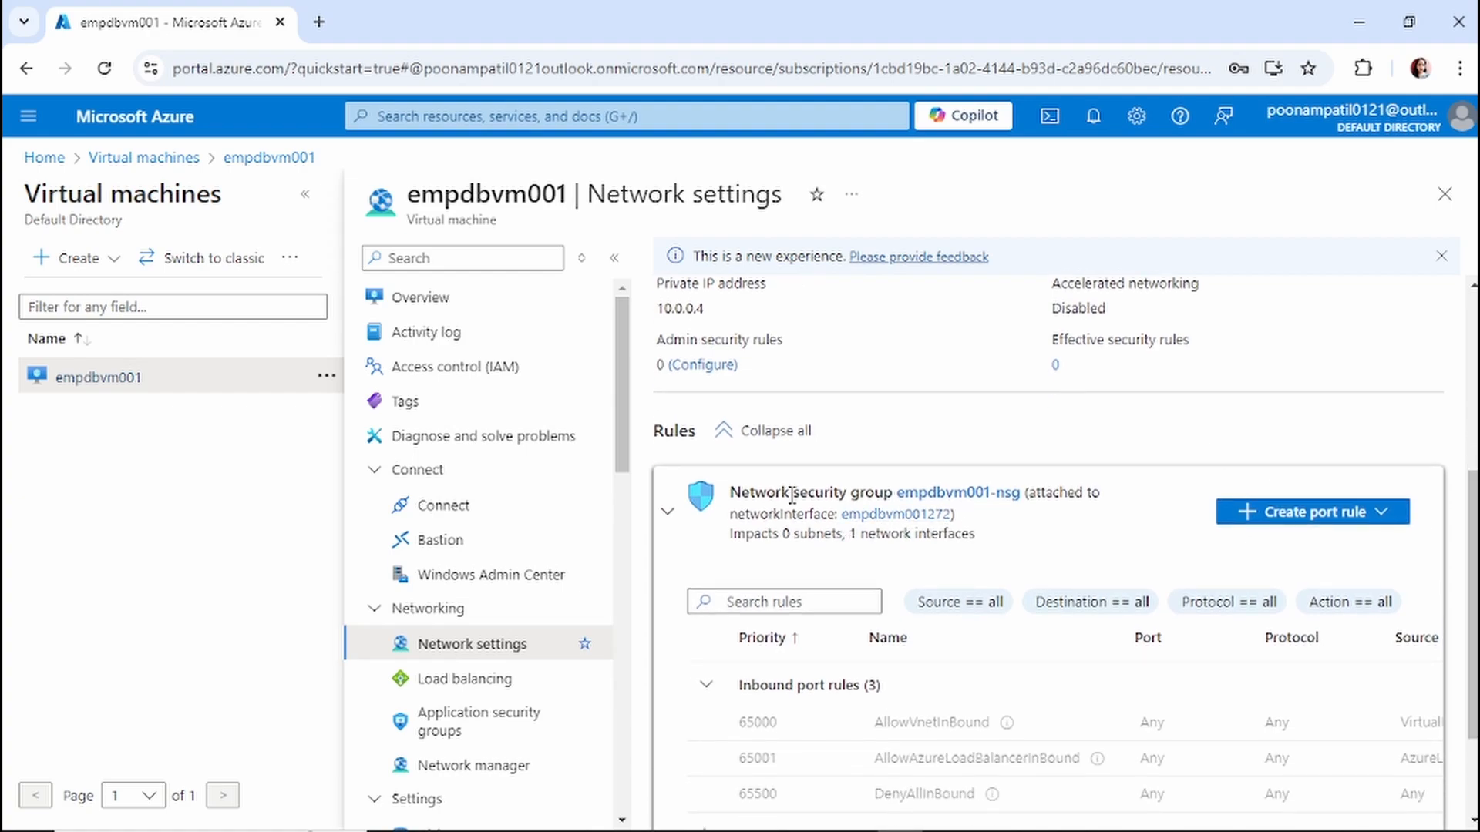
{"action": "left_click", "coordinate": [963, 501]}
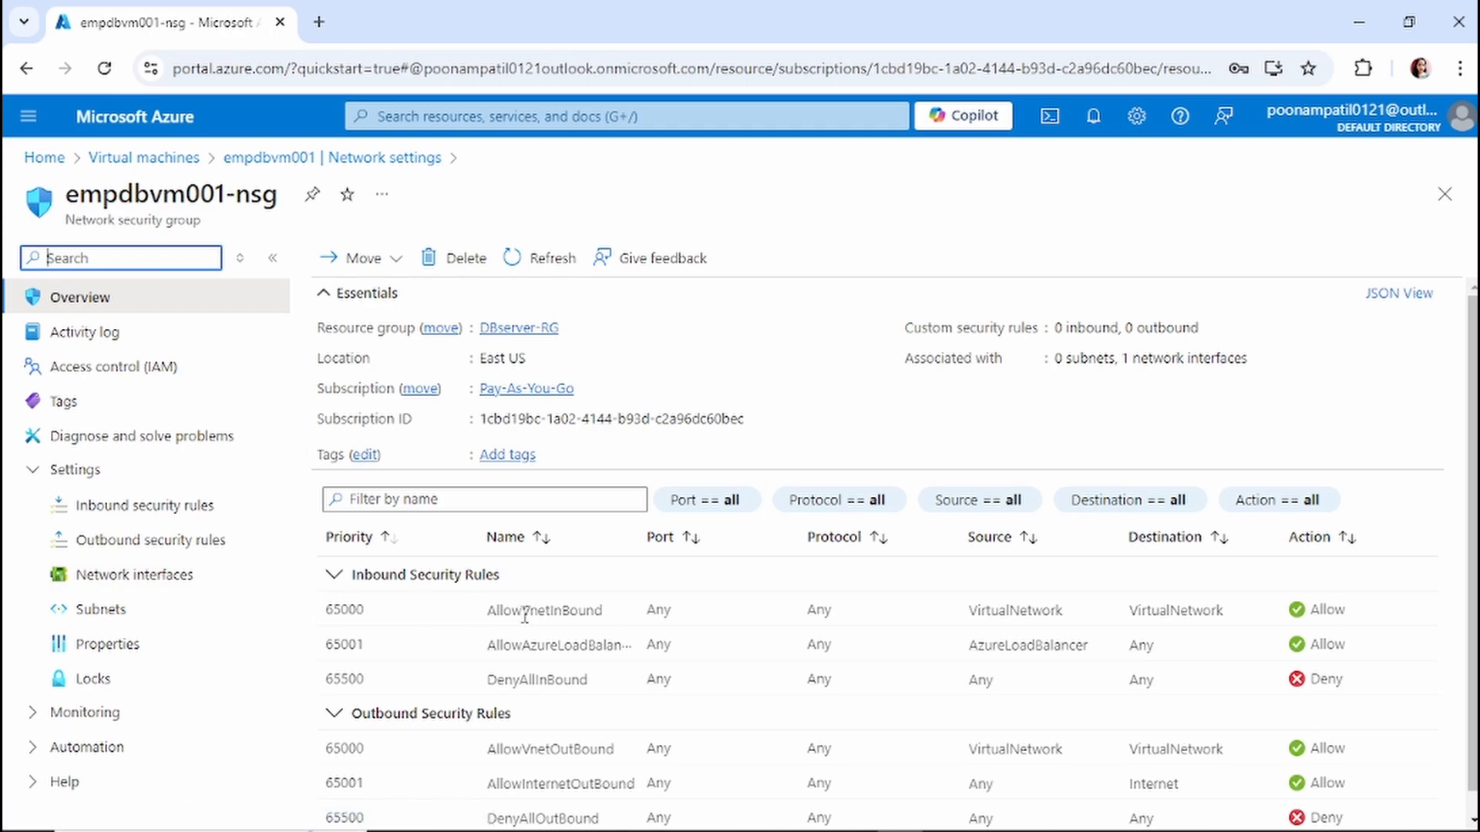
{"action": "left_click", "coordinate": [161, 513]}
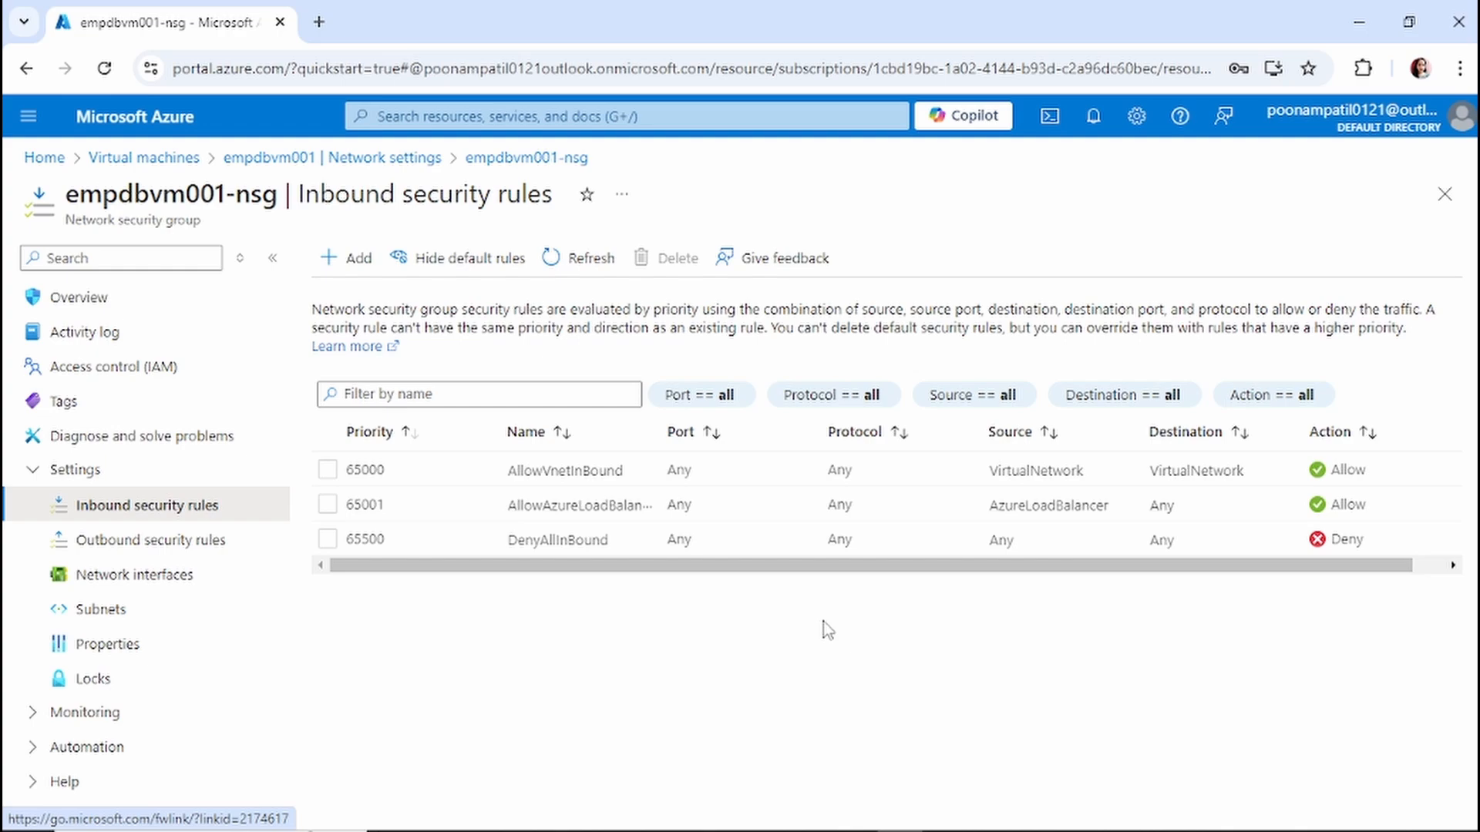
Start a new inbound security rule, keeping its source as Any.
{"action": "left_click", "coordinate": [353, 262]}
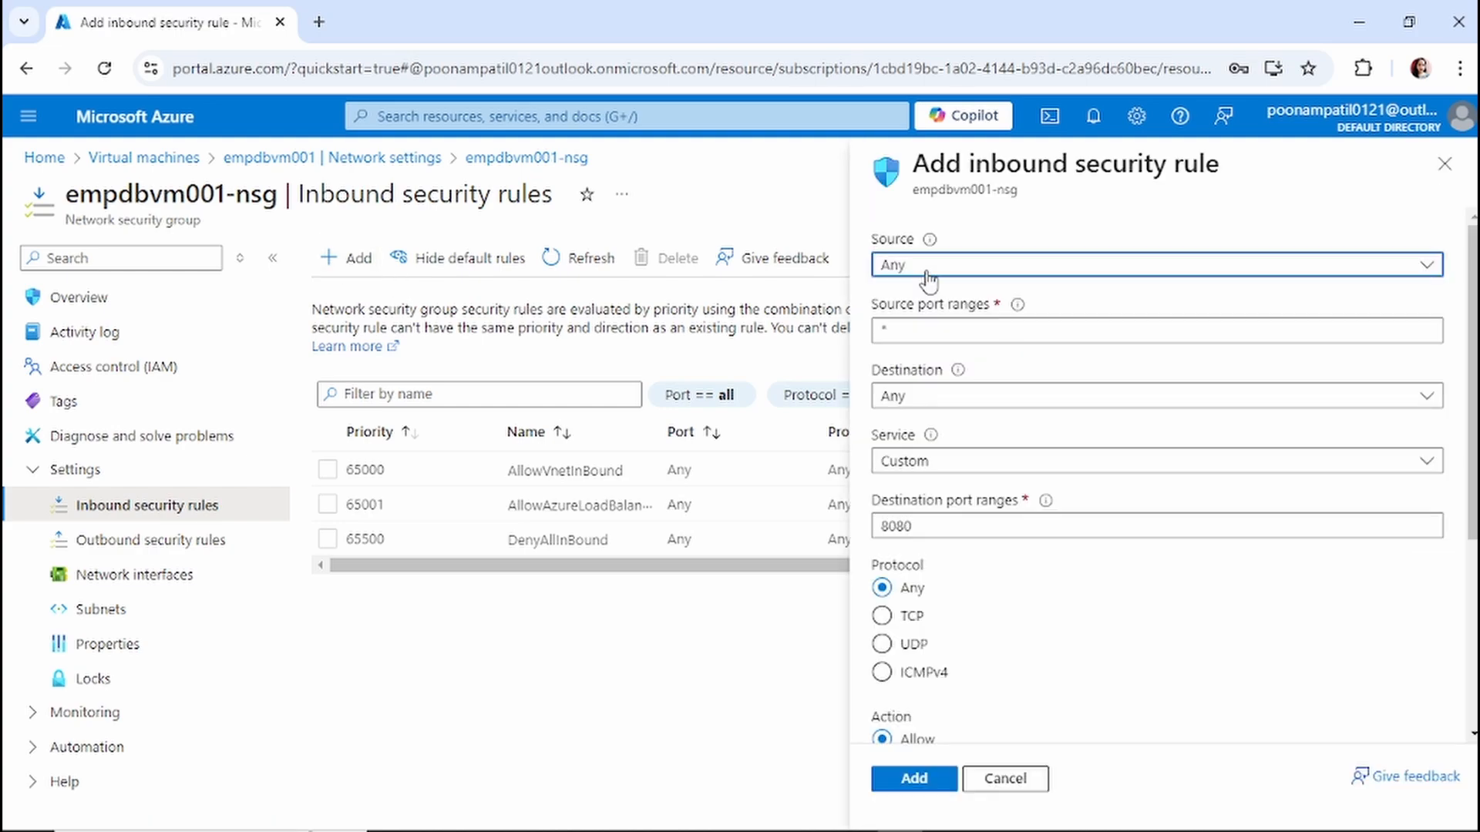
{"action": "left_click", "coordinate": [912, 267]}
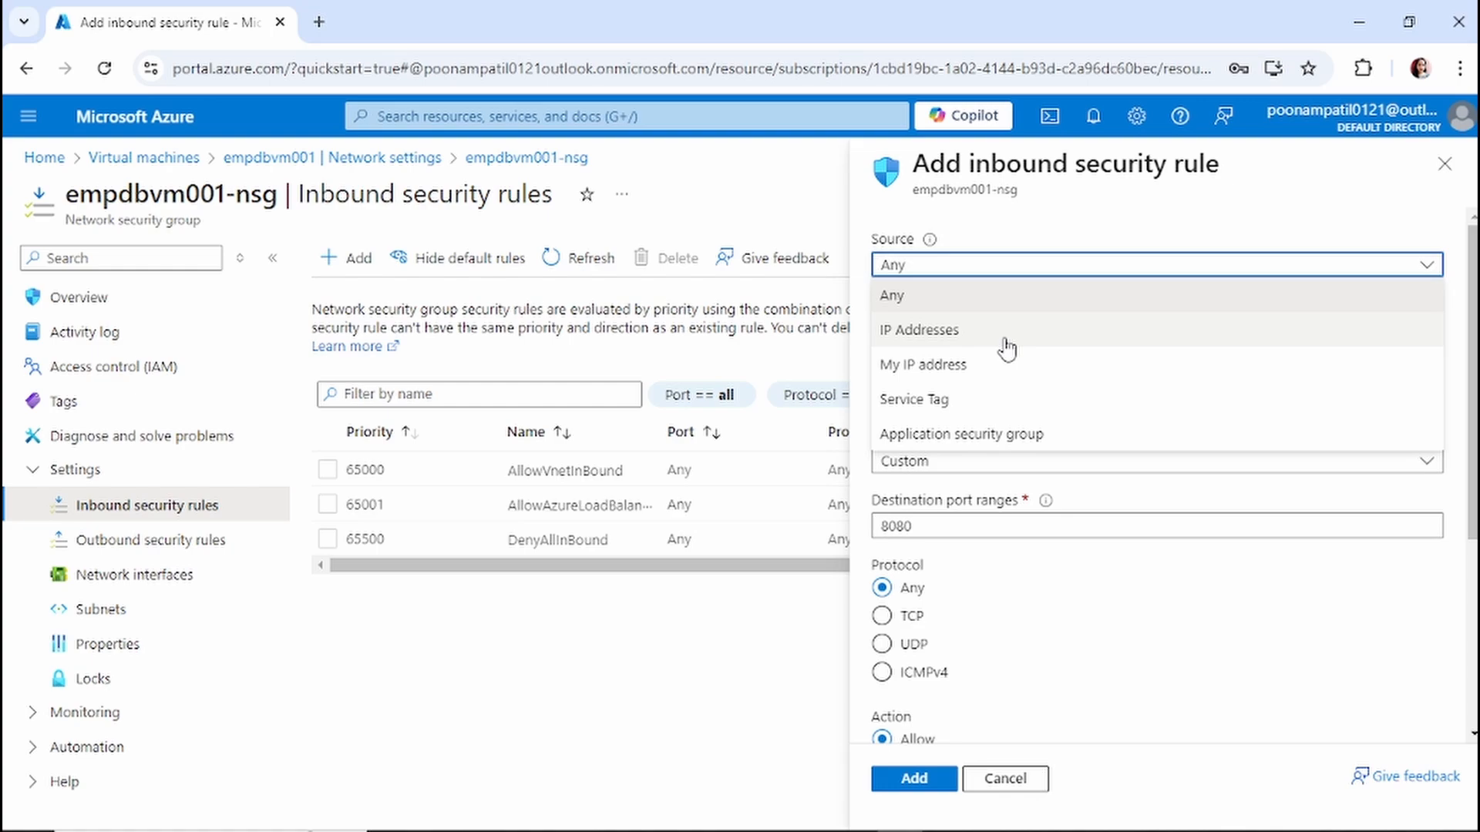
{"action": "left_click", "coordinate": [947, 303]}
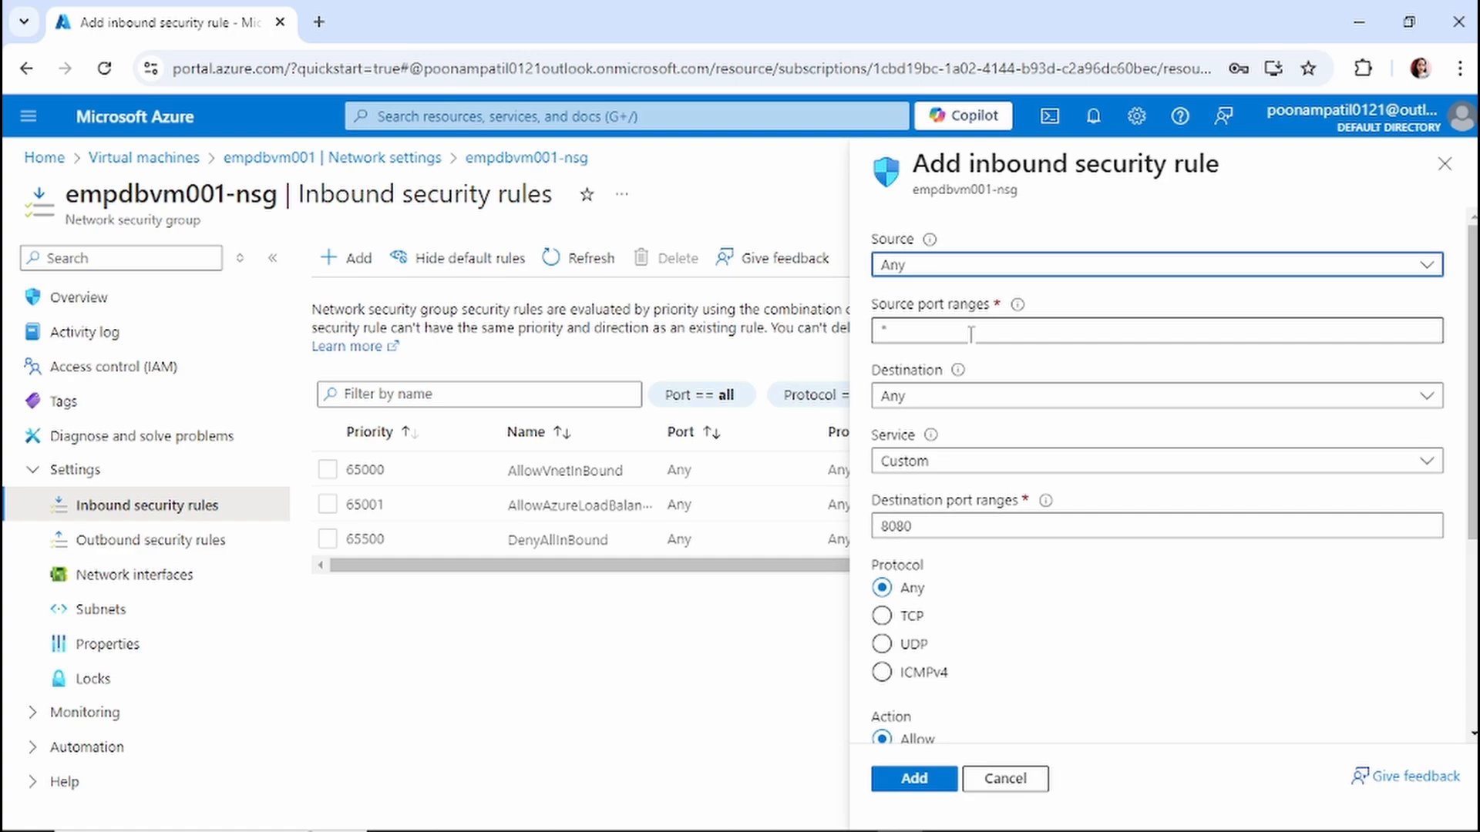
Set the rule's destination to Any and its service to RDP (TCP port 3389).
{"action": "mouse_move", "coordinate": [1017, 305]}
{"action": "left_click", "coordinate": [969, 412]}
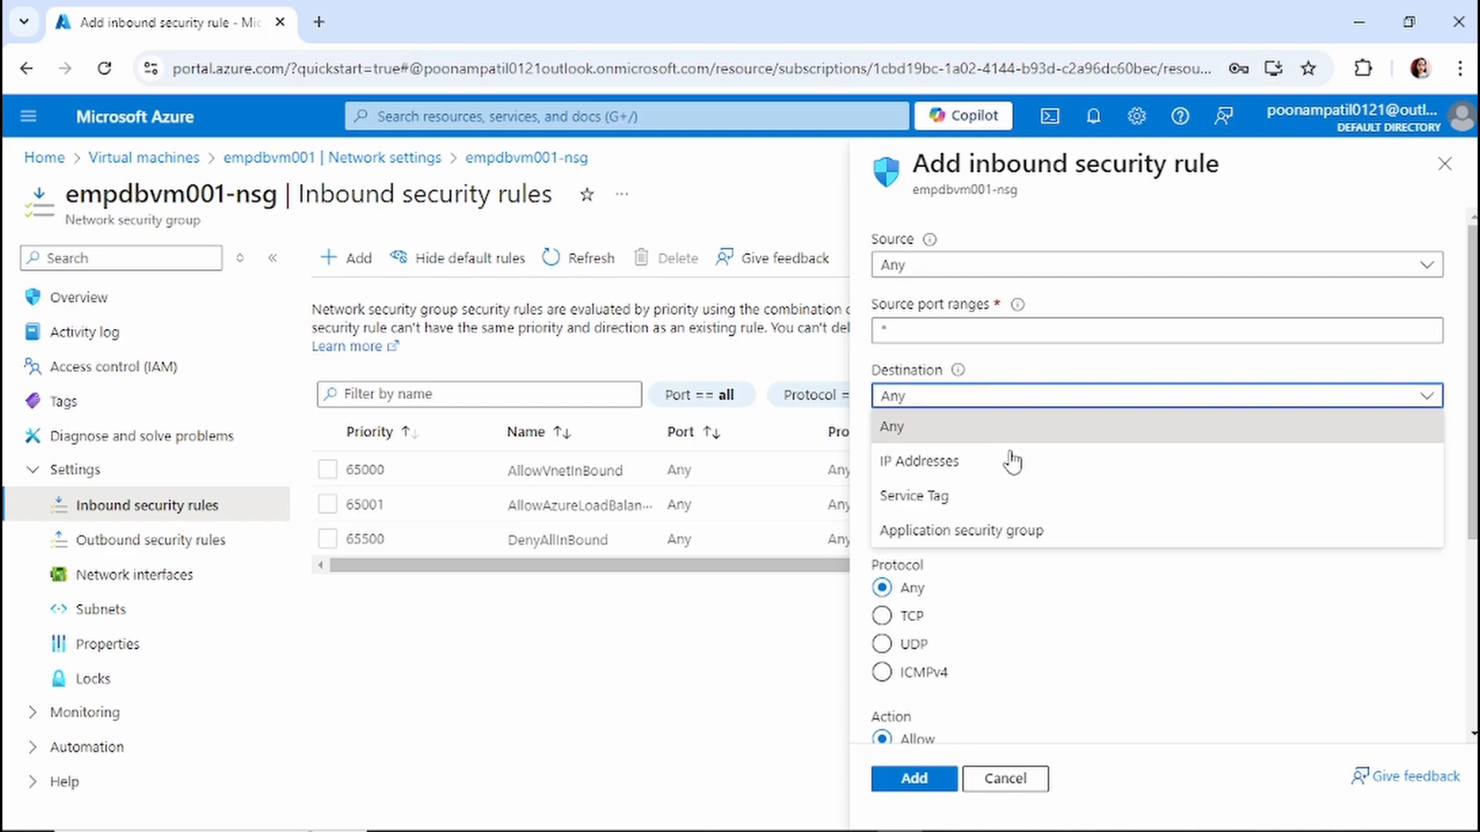
{"action": "left_click", "coordinate": [1029, 412]}
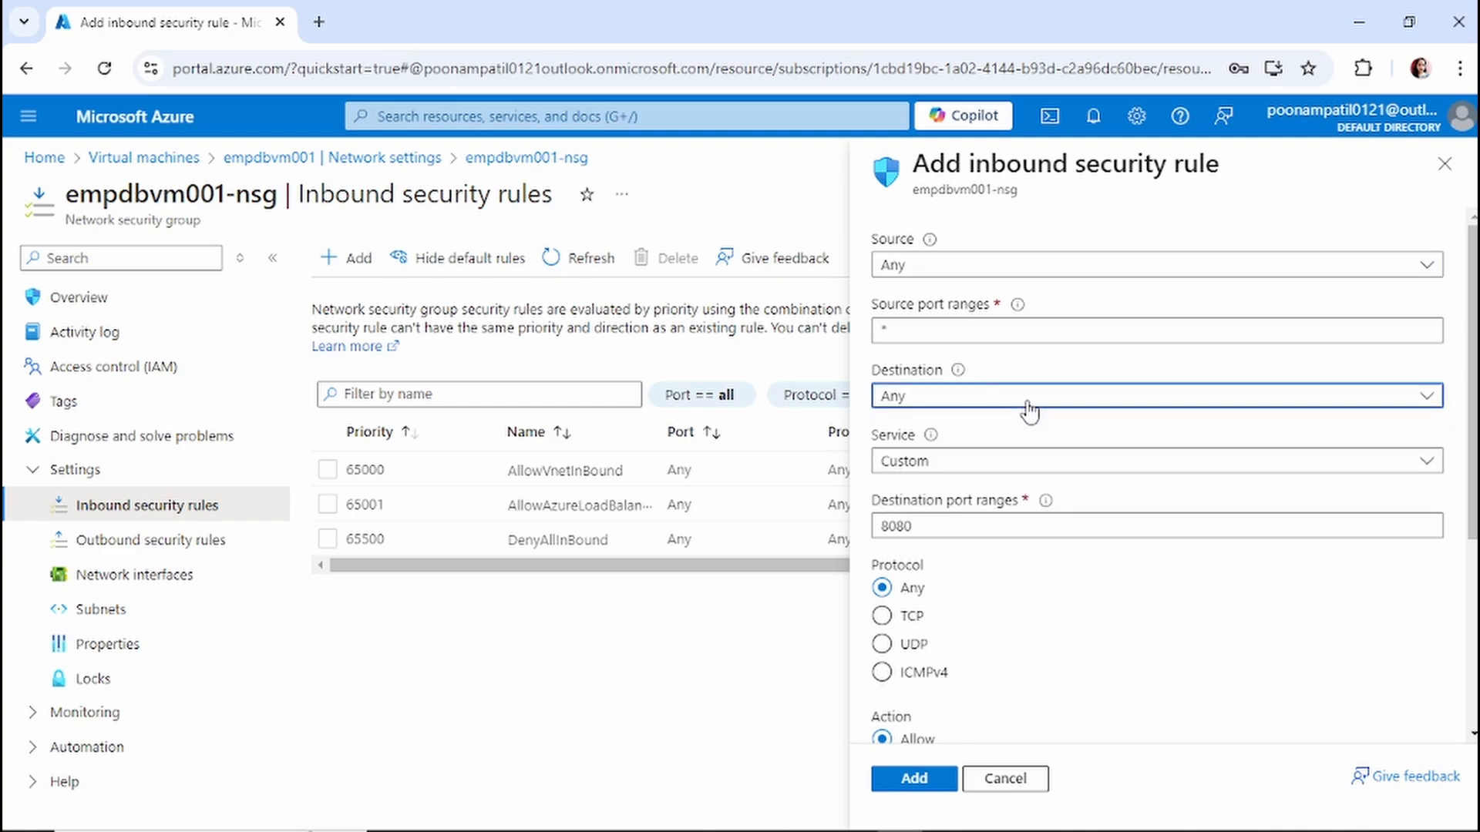
{"action": "left_click", "coordinate": [1029, 408]}
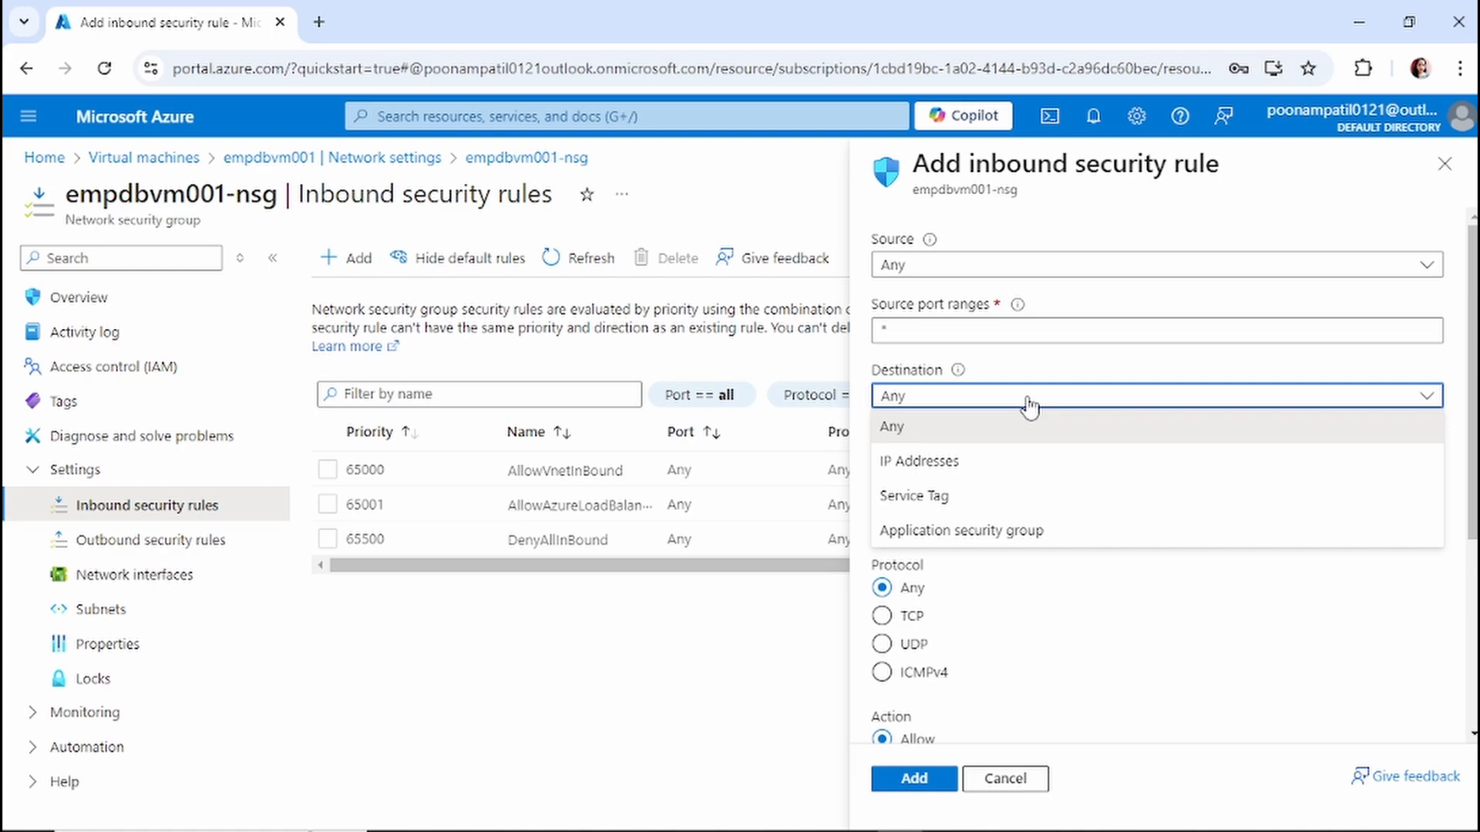
{"action": "left_click", "coordinate": [1025, 464]}
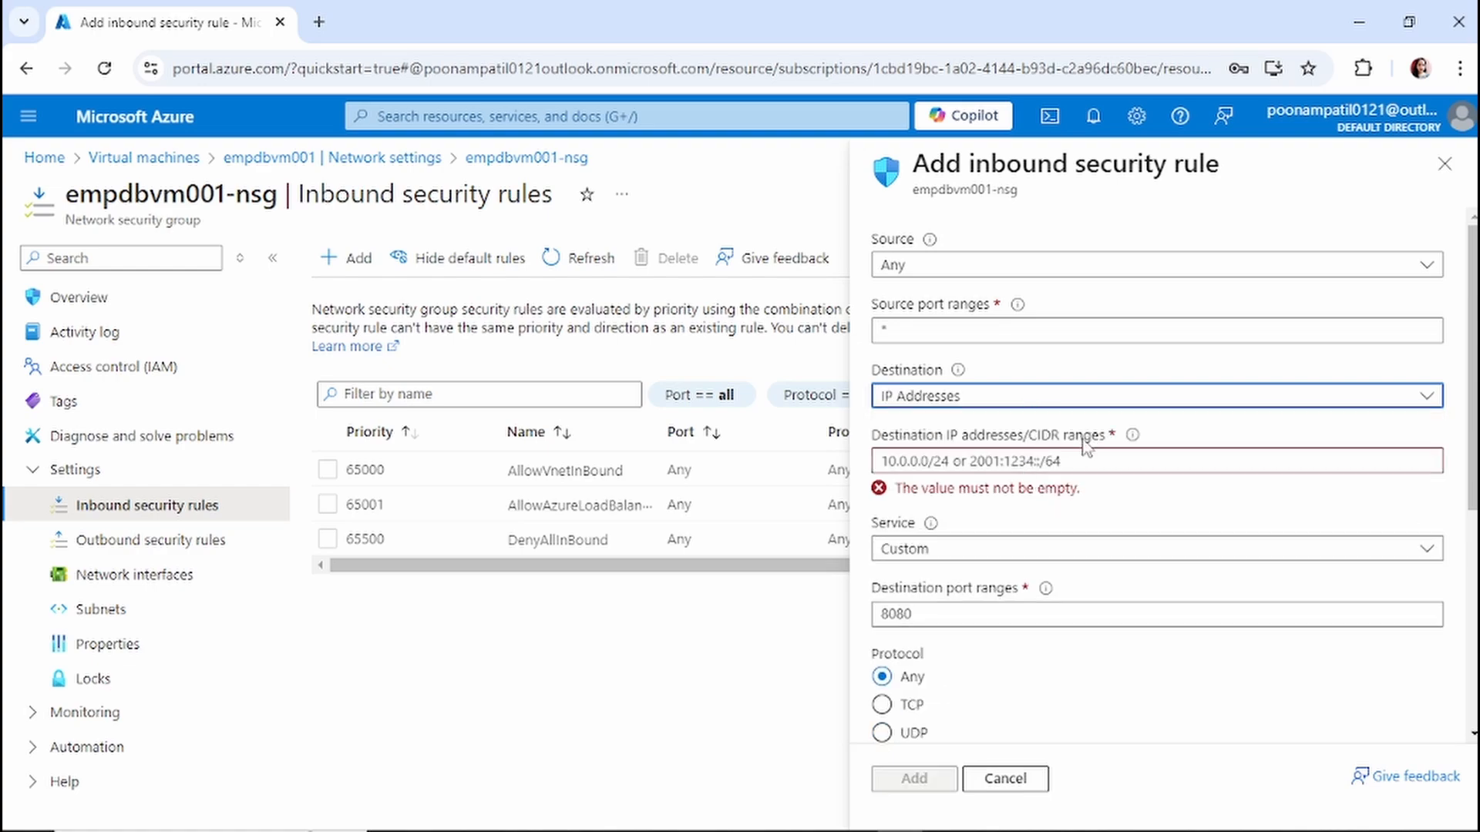
{"action": "left_click", "coordinate": [1067, 460]}
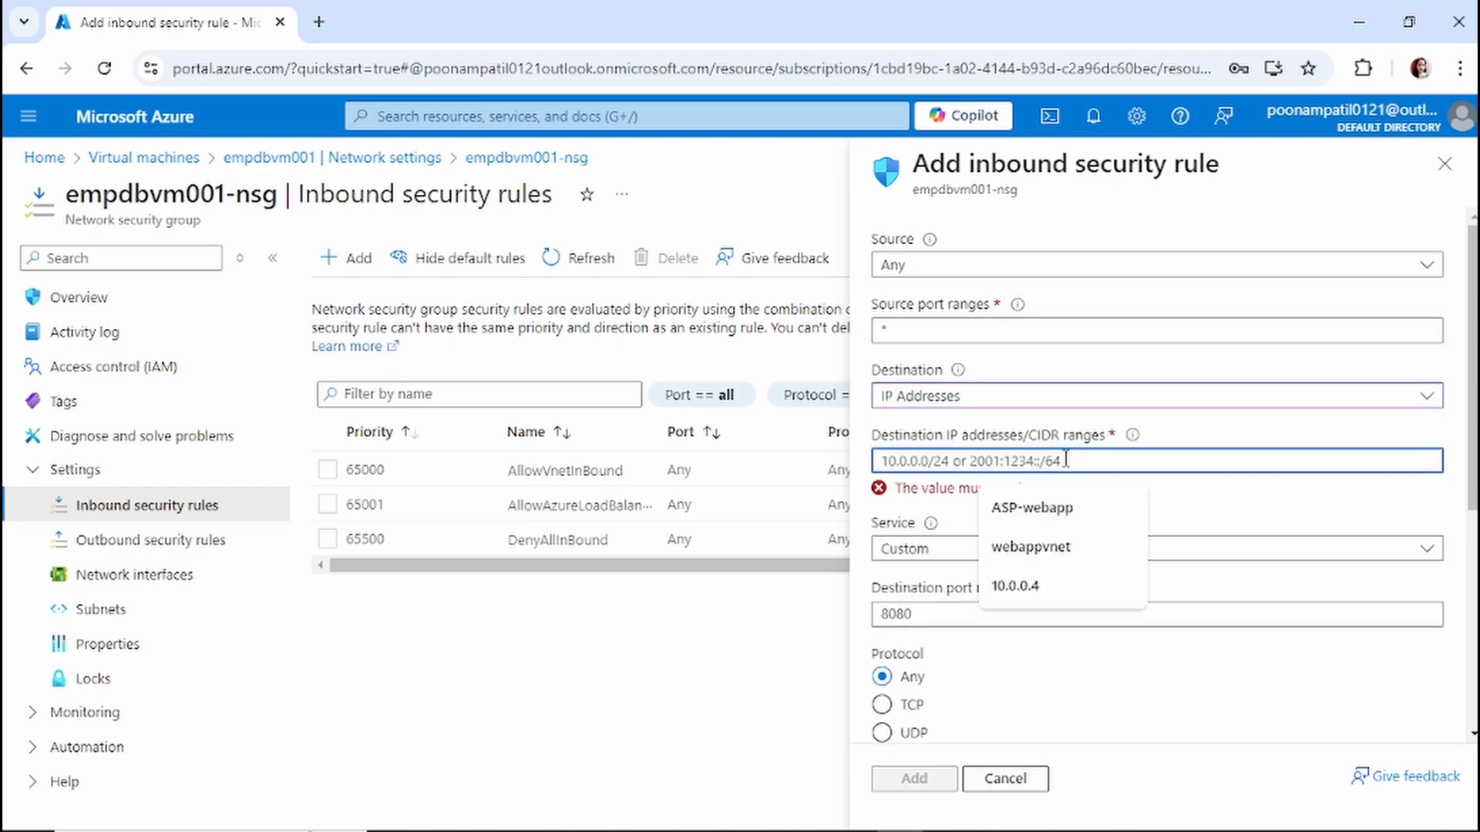
{"action": "left_click", "coordinate": [1018, 397]}
{"action": "left_click", "coordinate": [960, 399]}
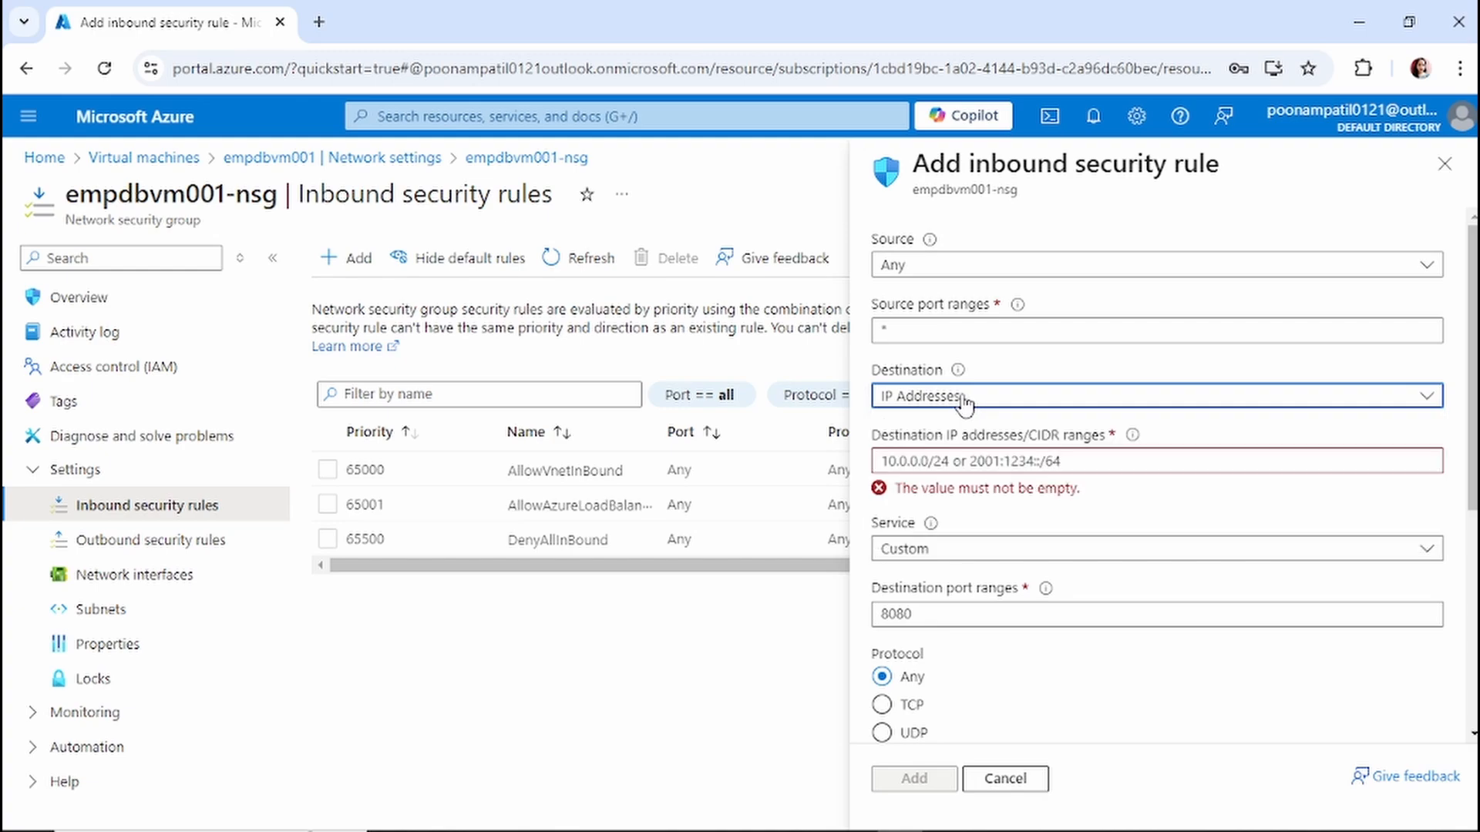
{"action": "left_click_drag", "start_coordinate": [956, 398], "coordinate": [919, 442]}
{"action": "left_click", "coordinate": [962, 401]}
{"action": "left_click", "coordinate": [935, 430]}
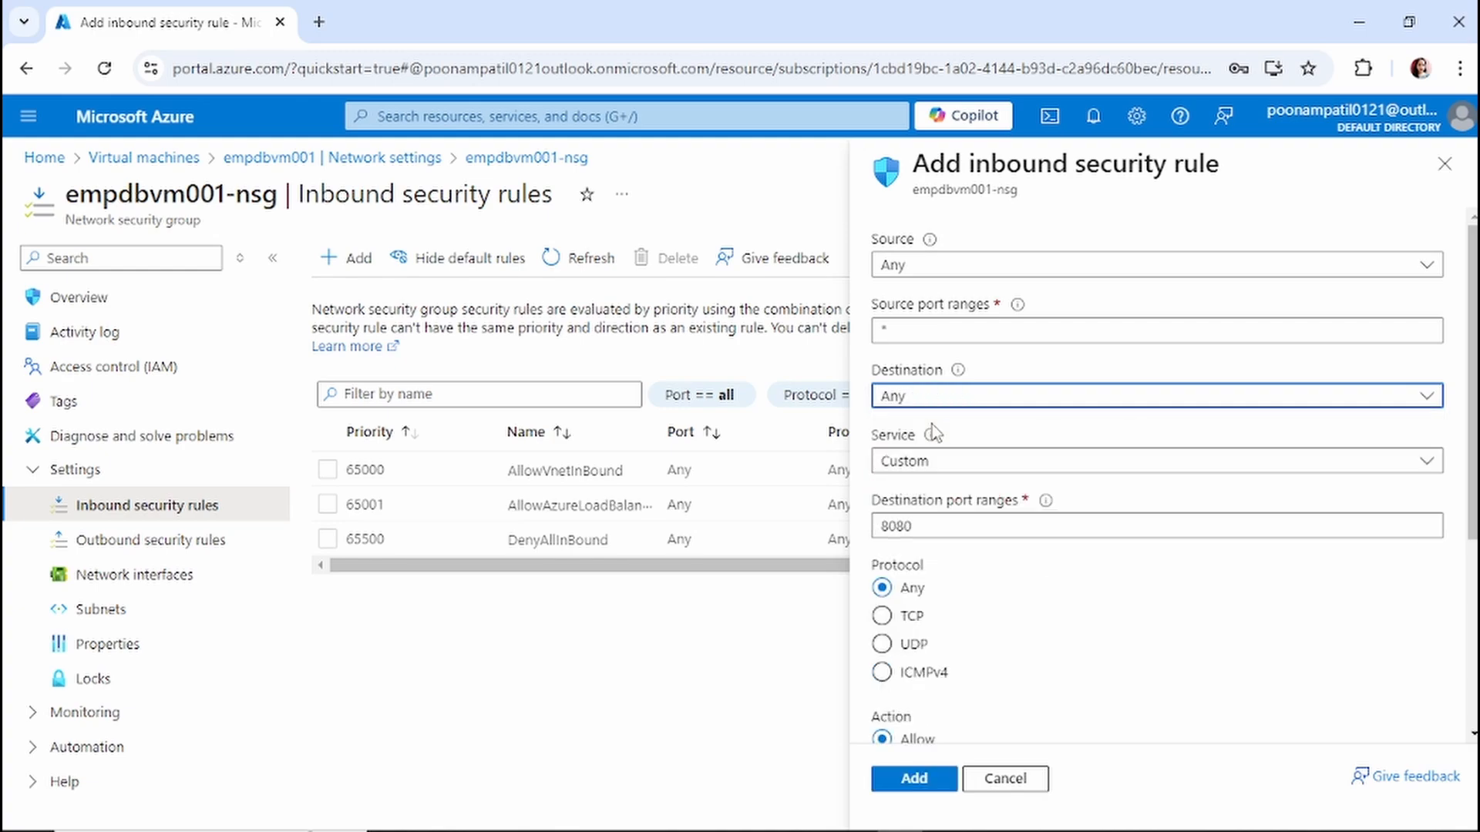
{"action": "left_click", "coordinate": [1004, 463]}
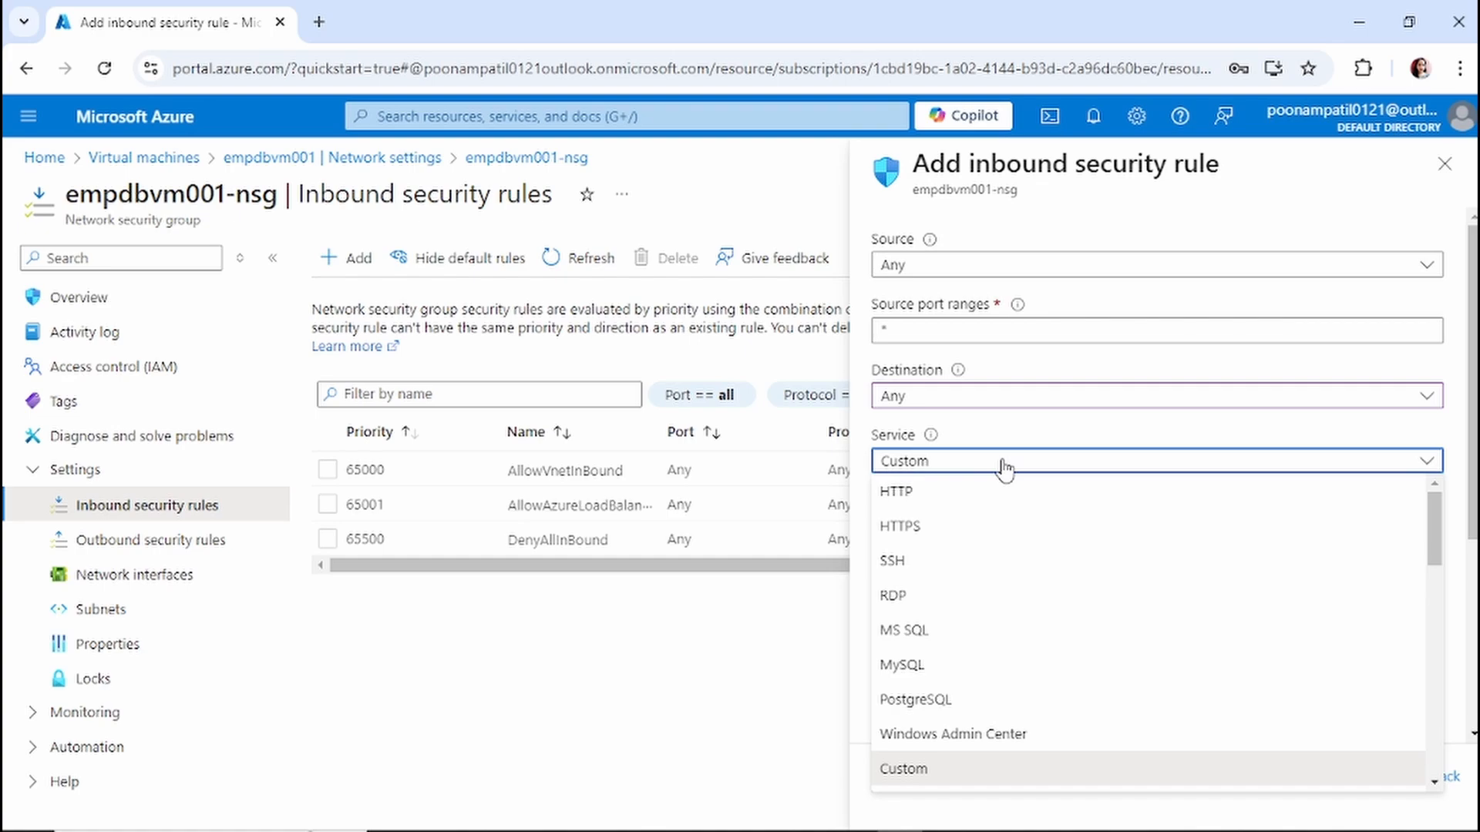
{"action": "left_click", "coordinate": [956, 601]}
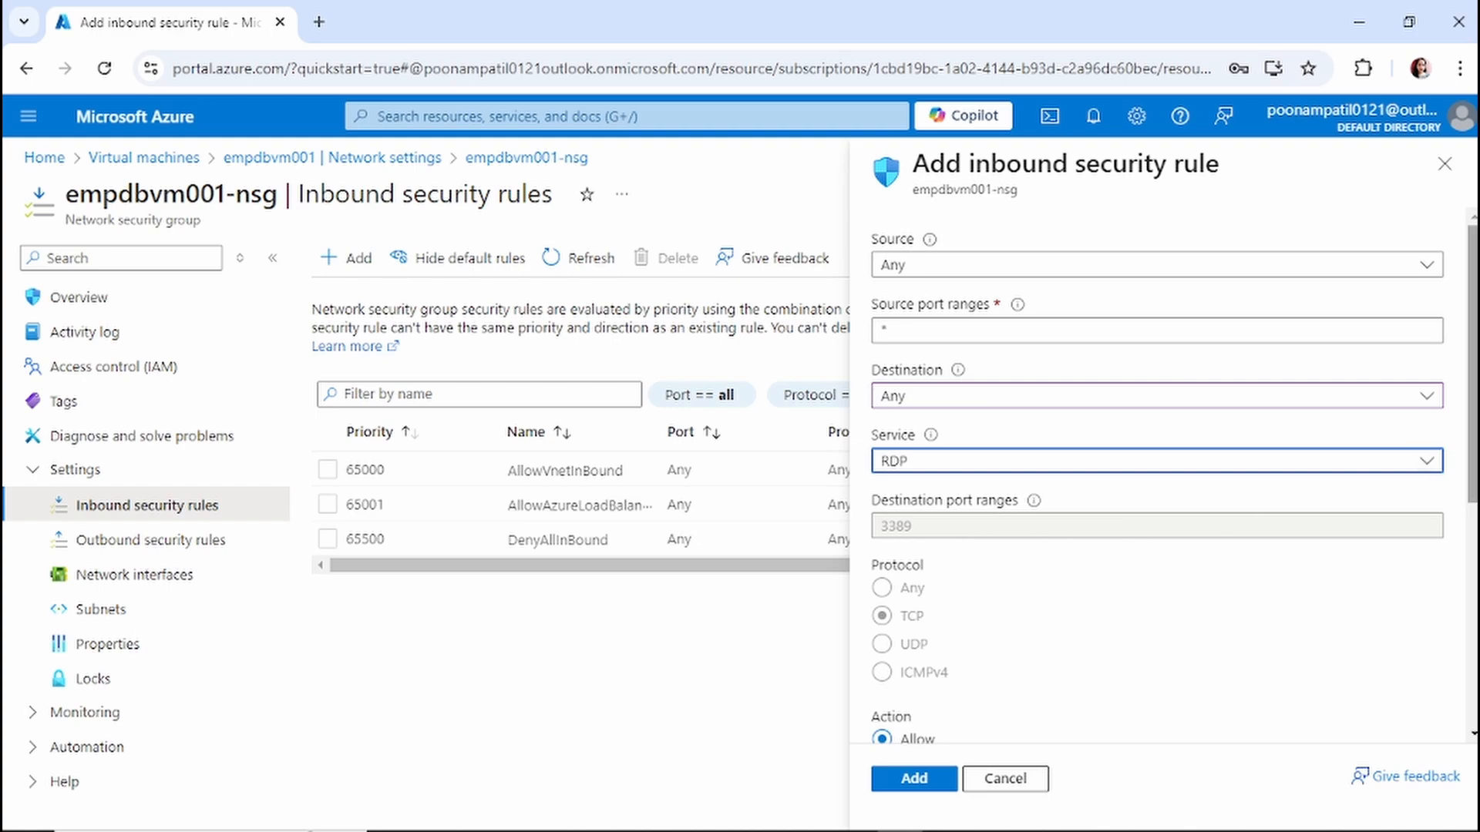
Keep priority 100 and the name AllowAnyRDPInbound, and add the description 'RDP access'.
{"action": "scroll", "coordinate": [979, 490], "scroll_direction": "down", "scroll_amount": 5}
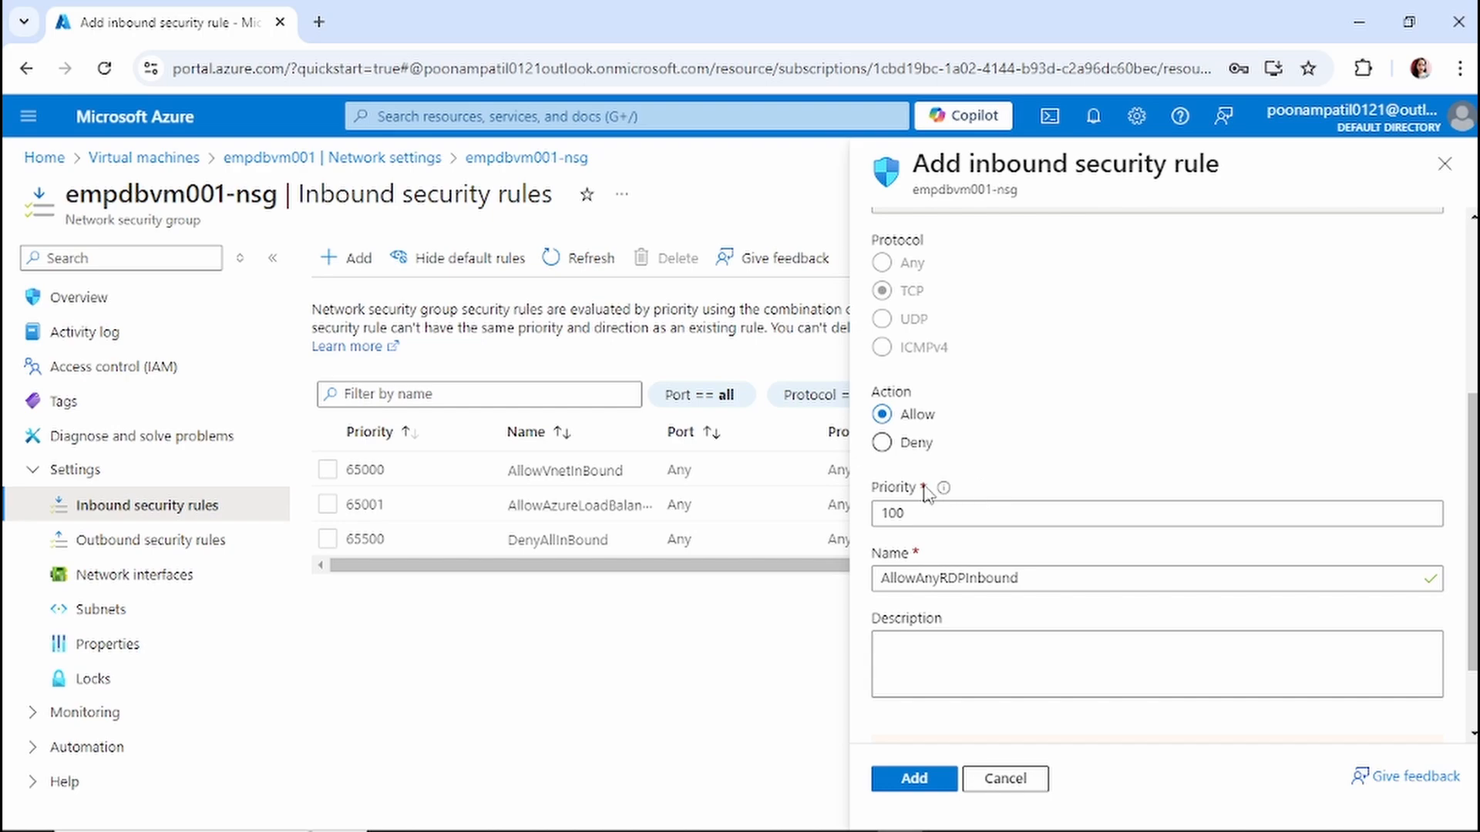
{"action": "mouse_move", "coordinate": [943, 488]}
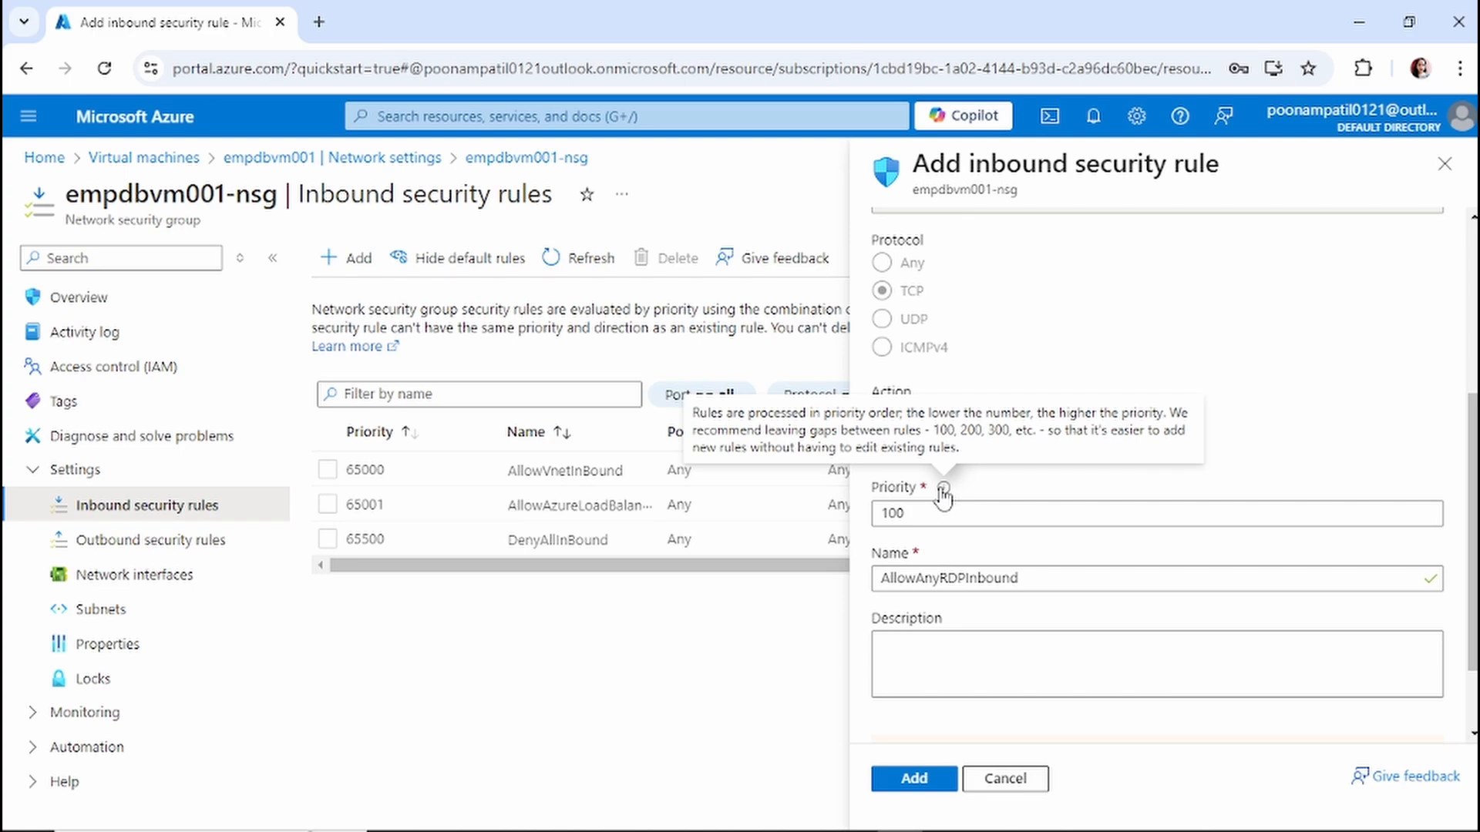
{"action": "left_click", "coordinate": [945, 512]}
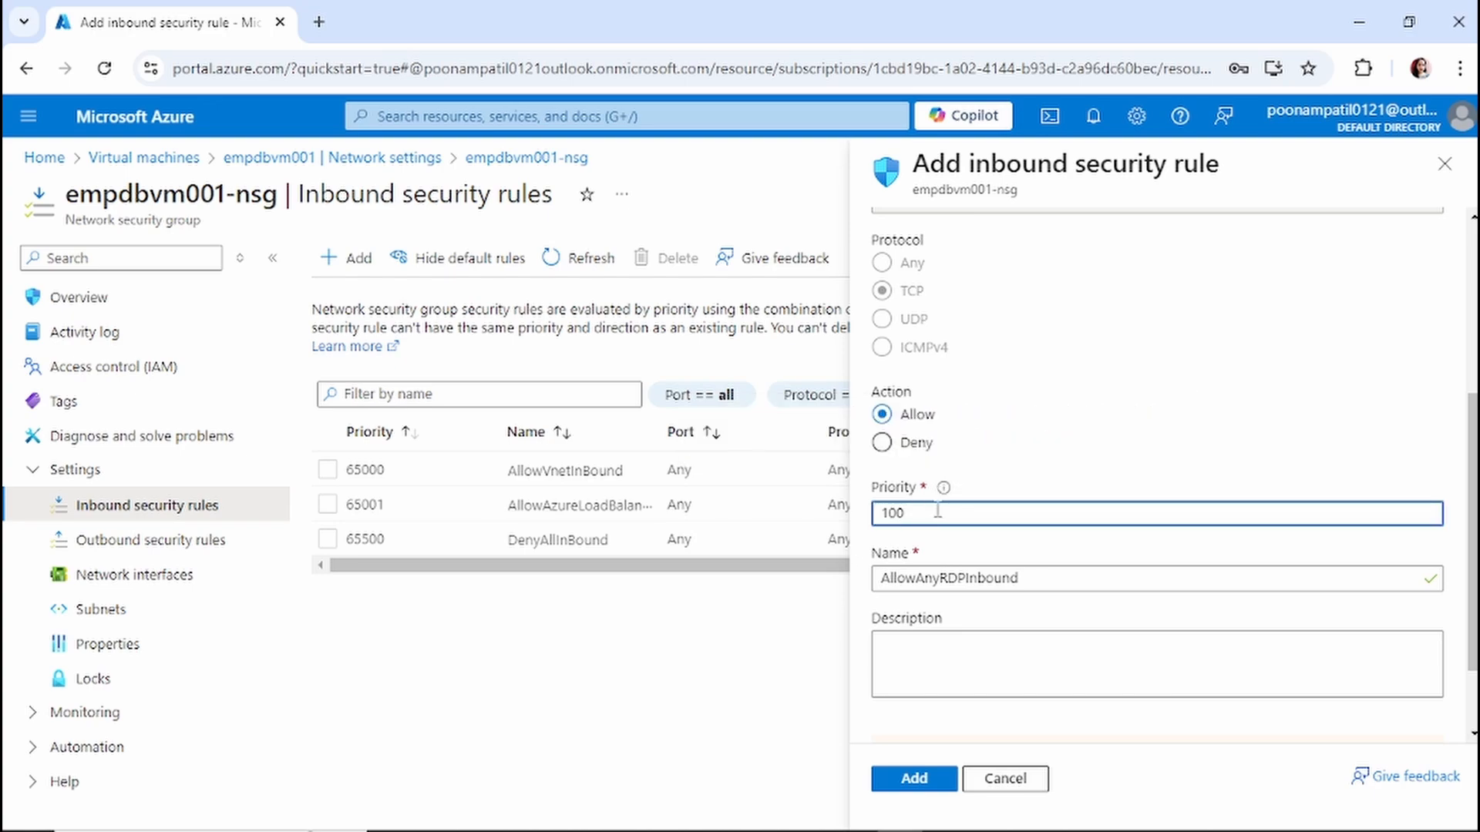
{"action": "mouse_move", "coordinate": [944, 492]}
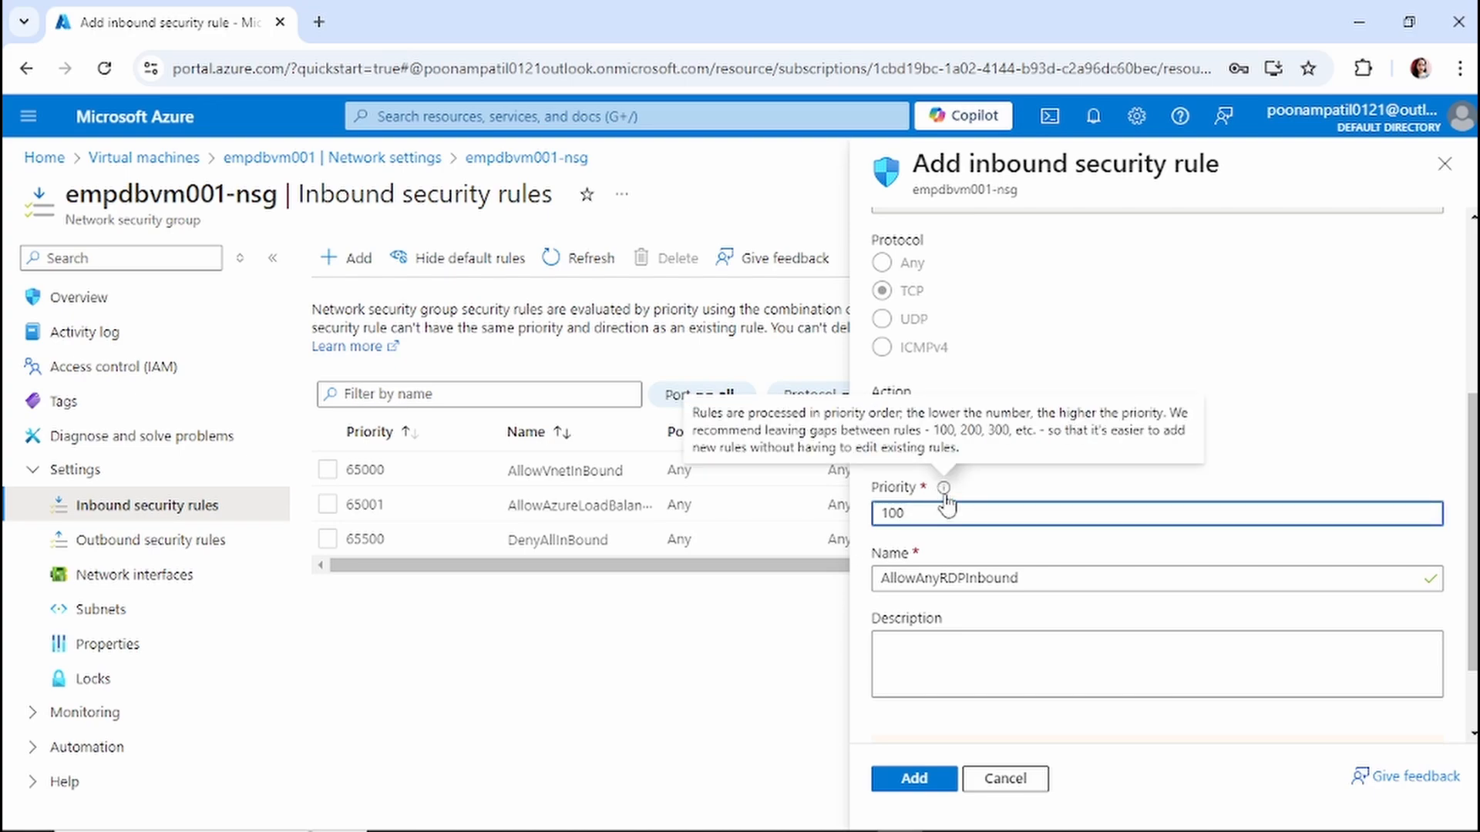
{"action": "double_click", "coordinate": [1082, 579]}
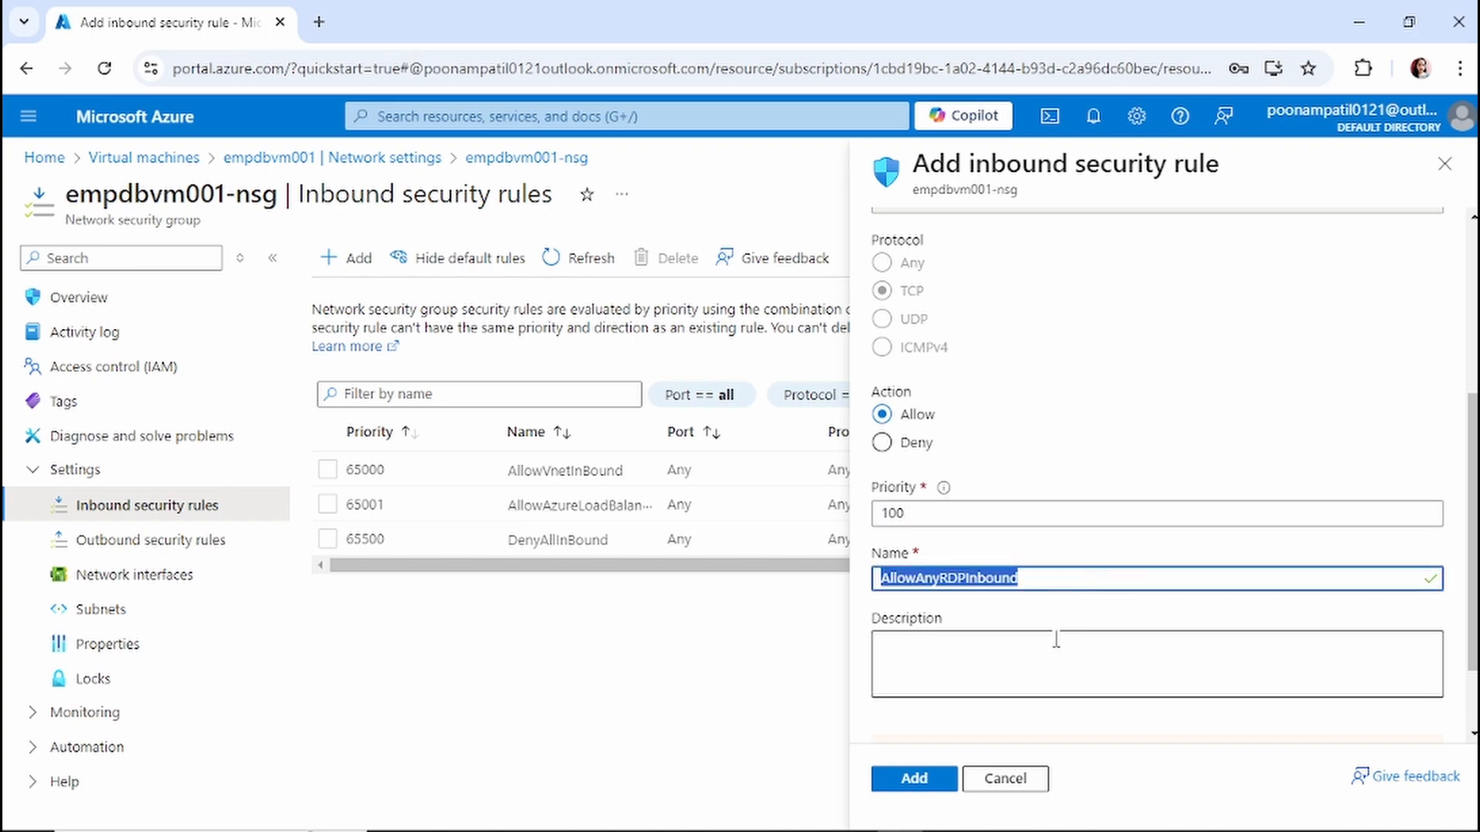
{"action": "left_click", "coordinate": [1038, 657]}
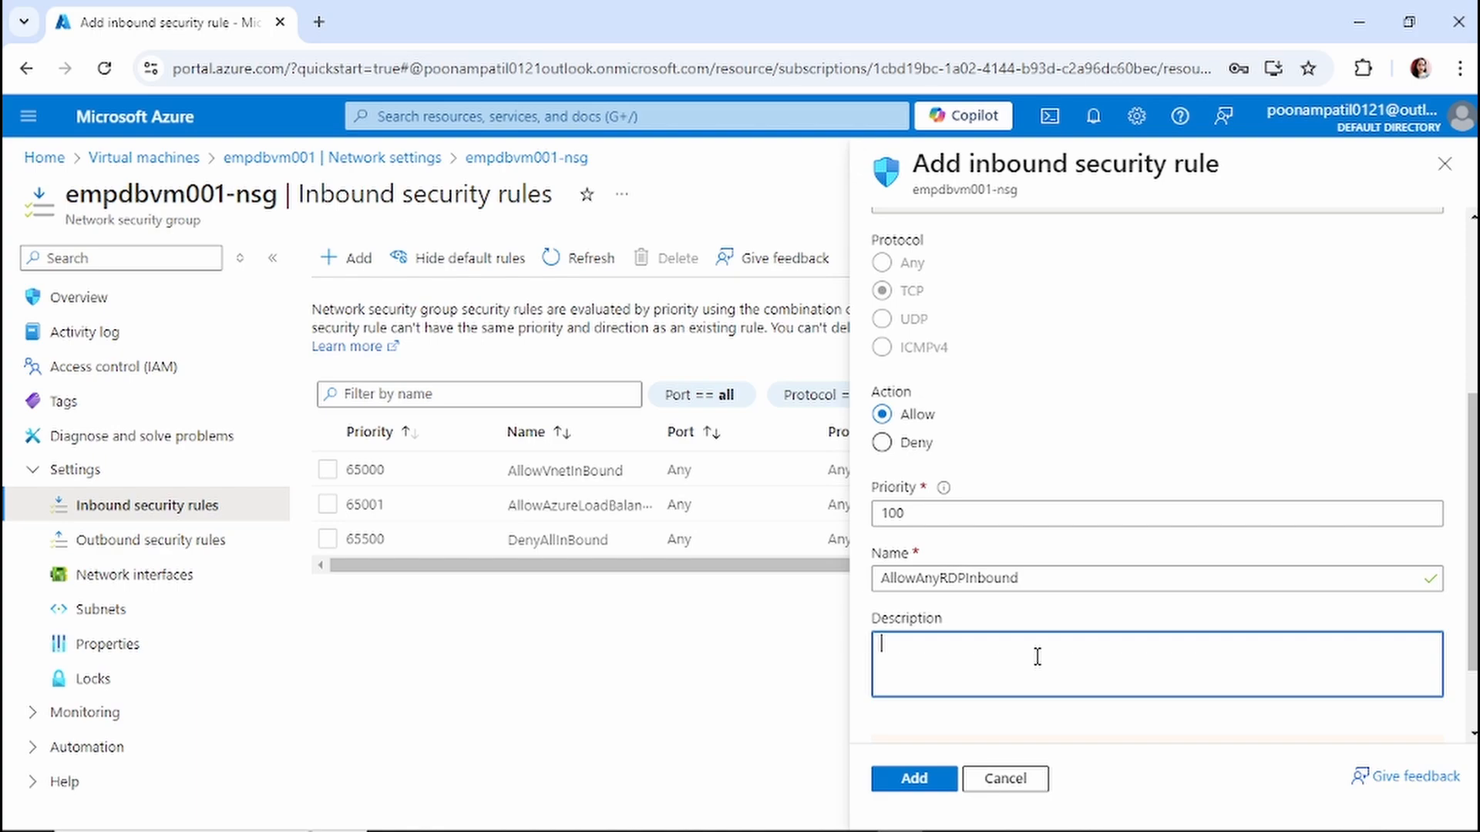
{"action": "type", "text": "RDP access"}
Create the inbound rule, then return to the empdbvm001 virtual machine overview.
{"action": "left_click", "coordinate": [921, 782]}
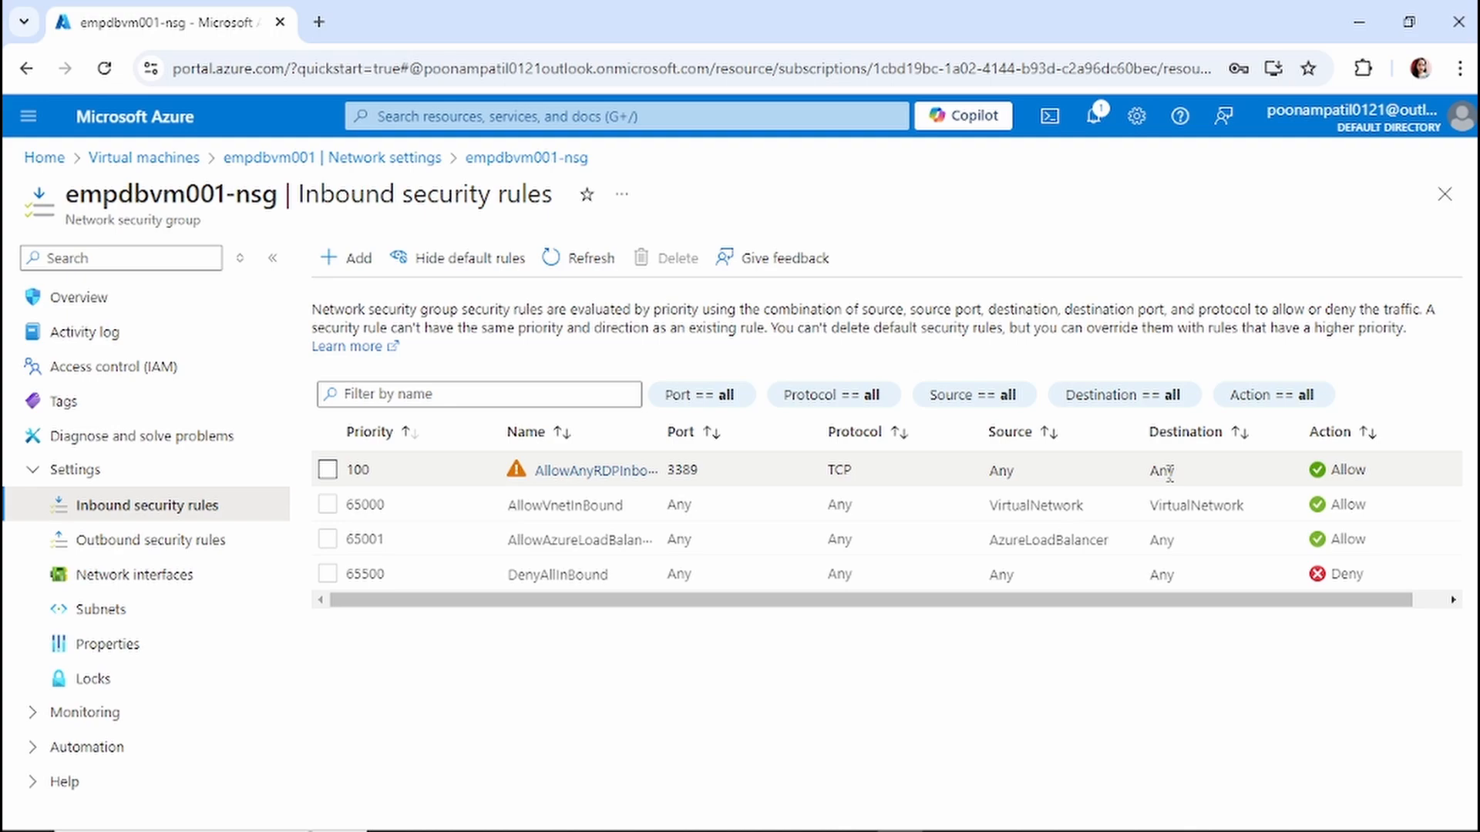
{"action": "left_click", "coordinate": [144, 157]}
{"action": "left_click", "coordinate": [146, 432]}
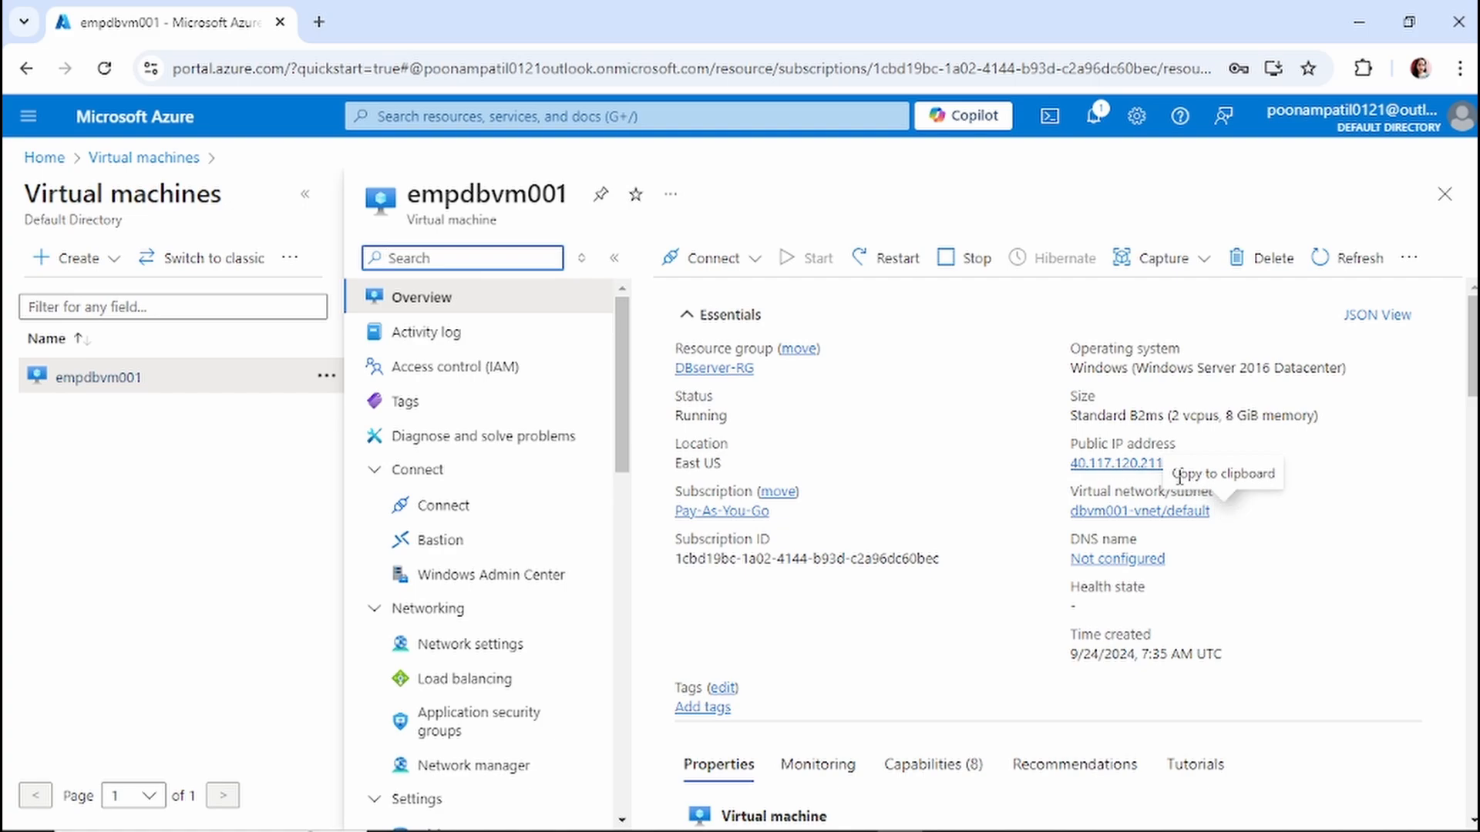
Connect Remote Desktop to 40.117.120.211, sign in with the VM credentials, and accept the certificate.
{"action": "left_click", "coordinate": [1177, 462]}
{"action": "key", "text": "ctrl+v"}
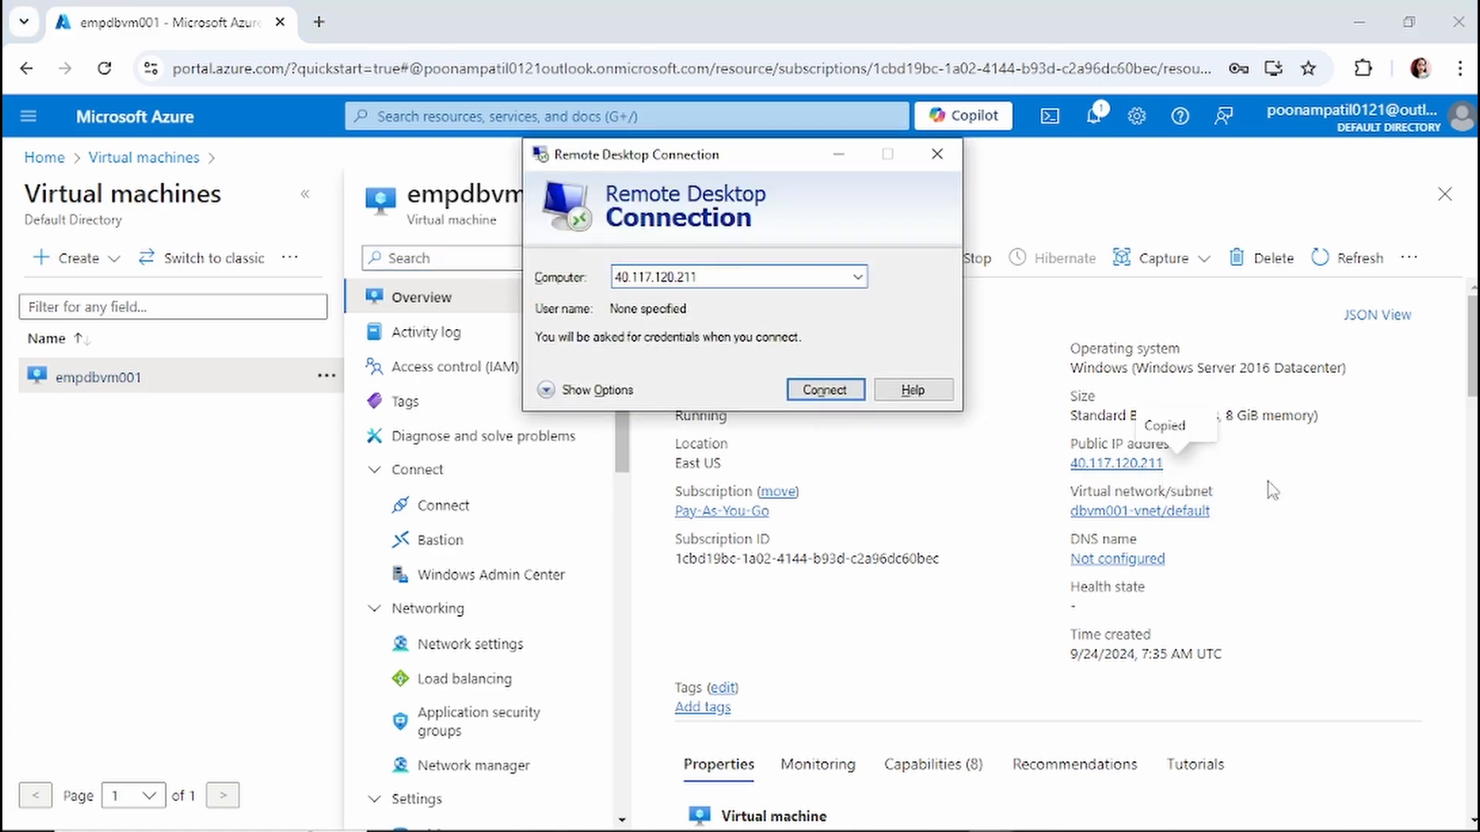
{"action": "key", "text": "Return"}
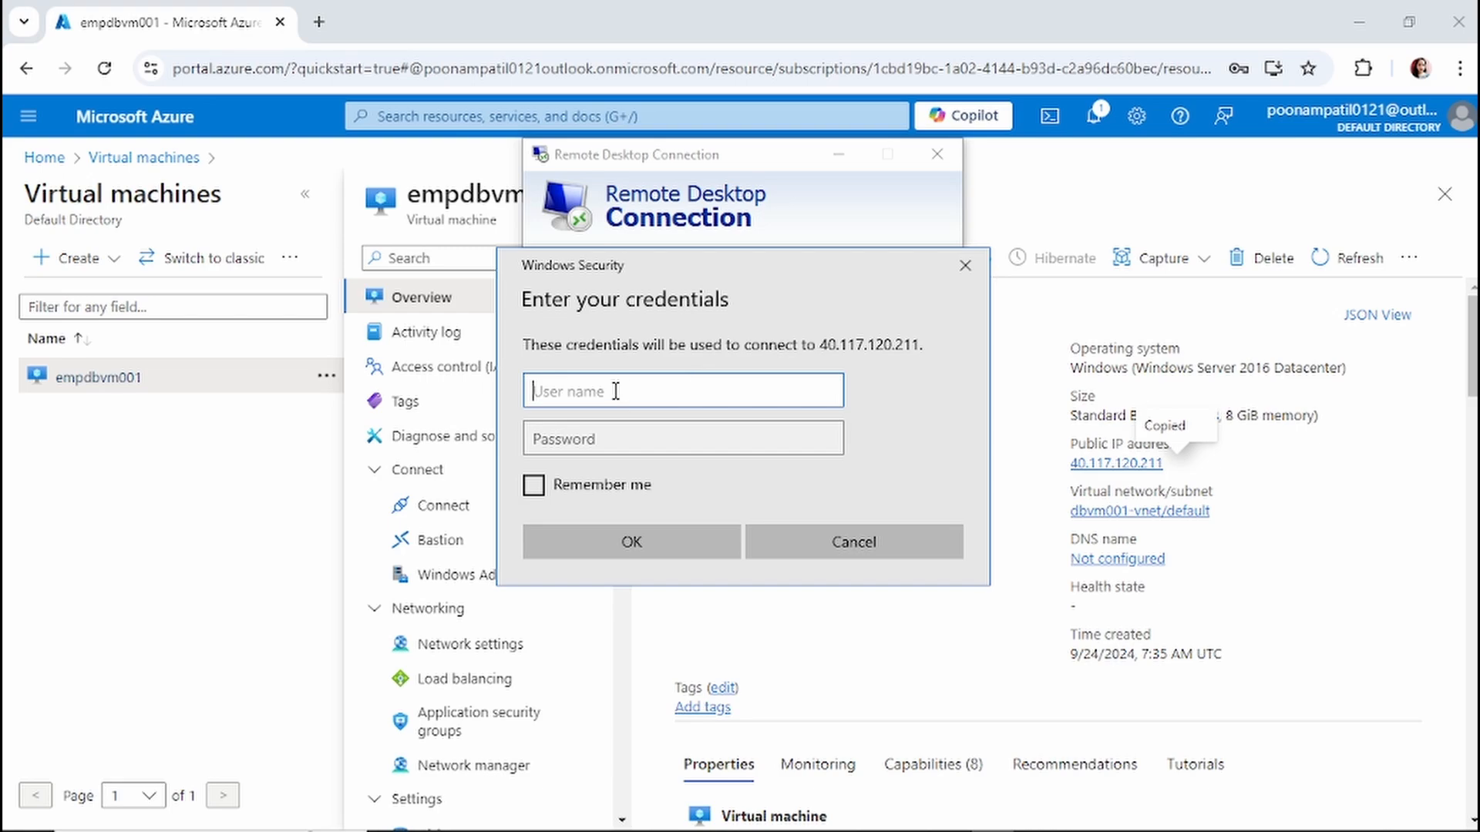
{"action": "type", "text": "azureu"}
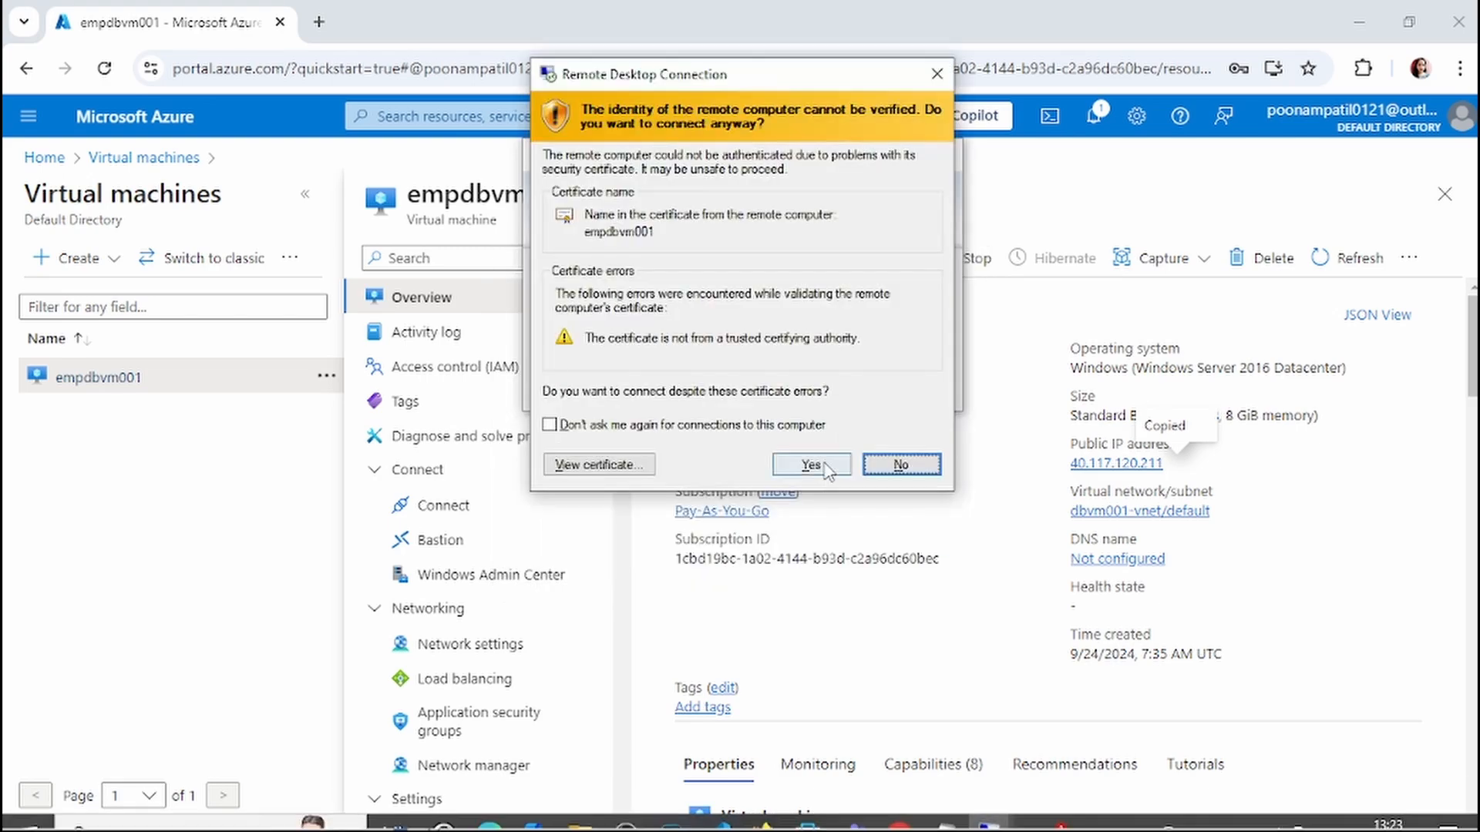
{"action": "left_click", "coordinate": [811, 465]}
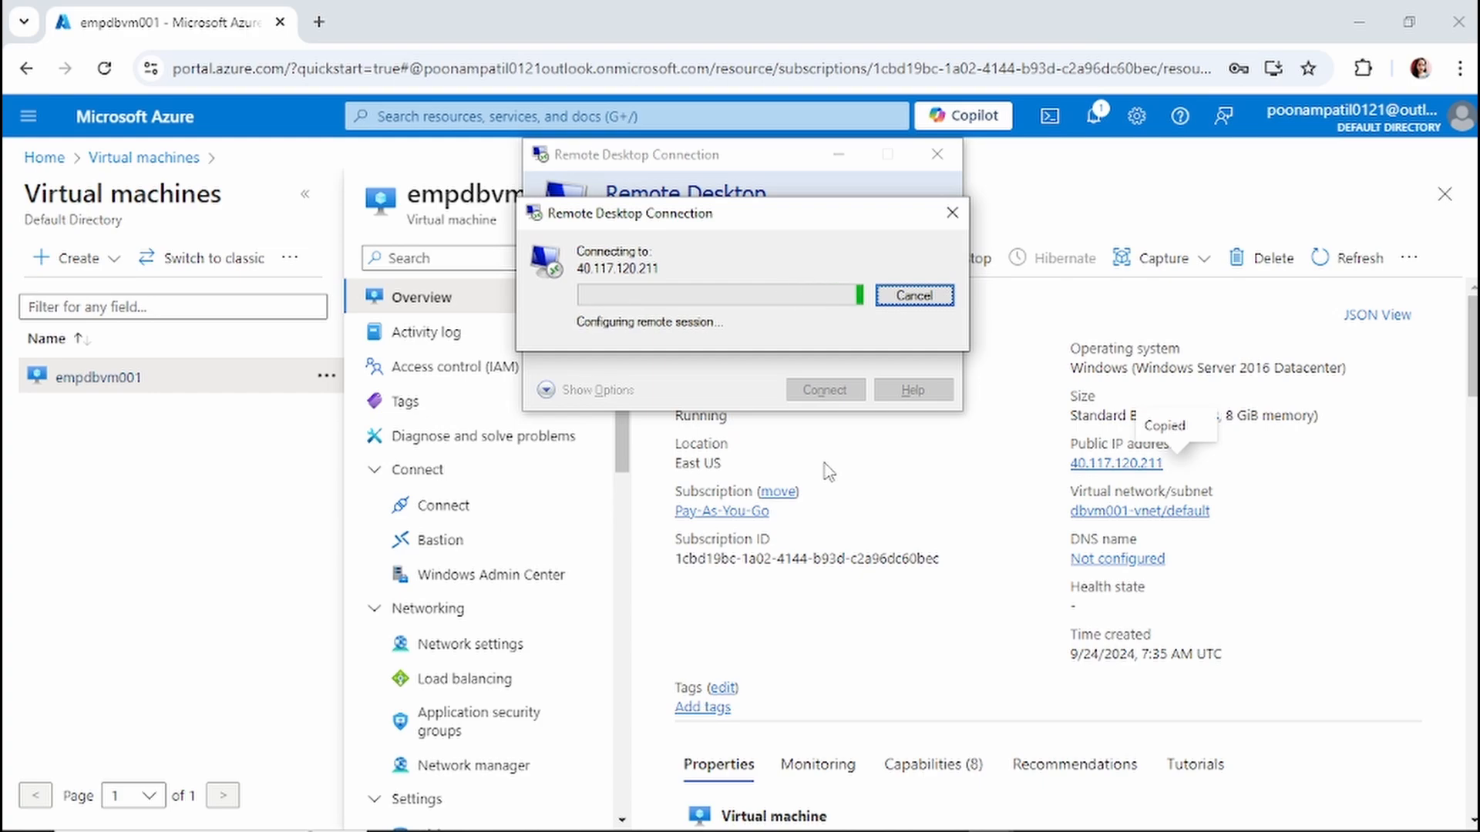